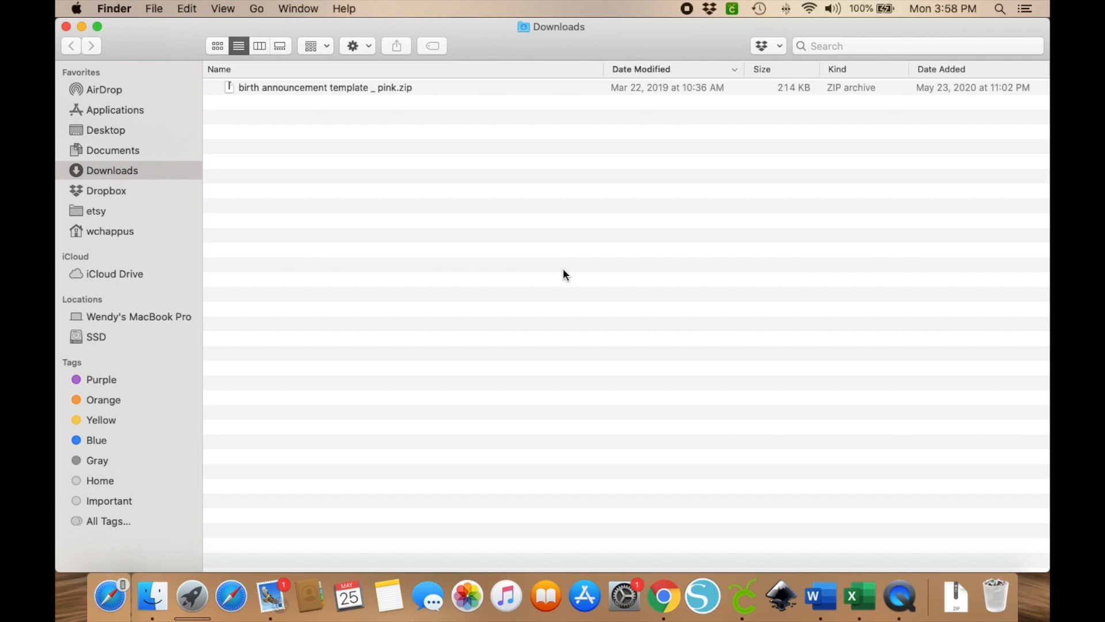
# Step: Extract the archive "birth announcement template _ pink.zip" and open the extracted folder
pyautogui.doubleClick(292, 88)
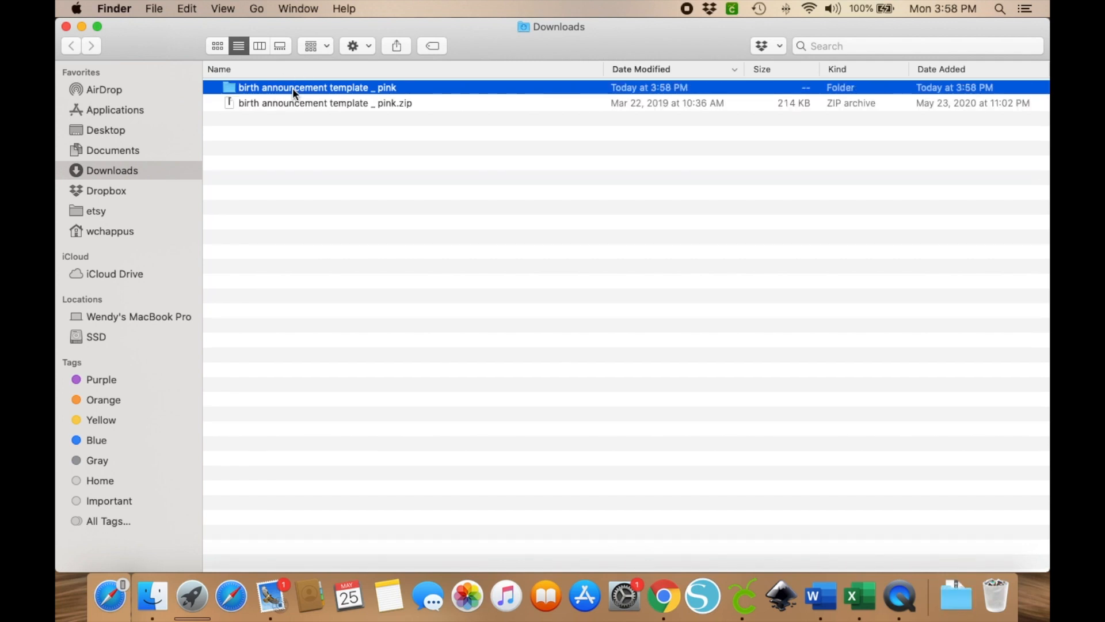
pyautogui.doubleClick(292, 87)
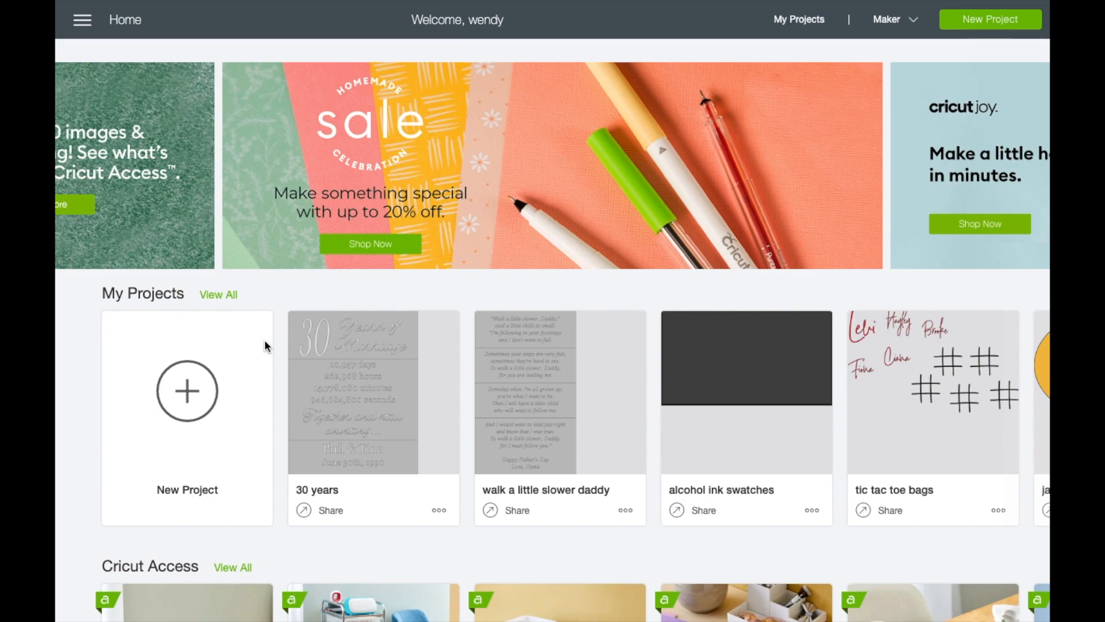
# Step: Switch to Cricut Design Space, start a new project, and upload the image "birth announcement template (pink).svg" under its default name
pyautogui.click(186, 388)
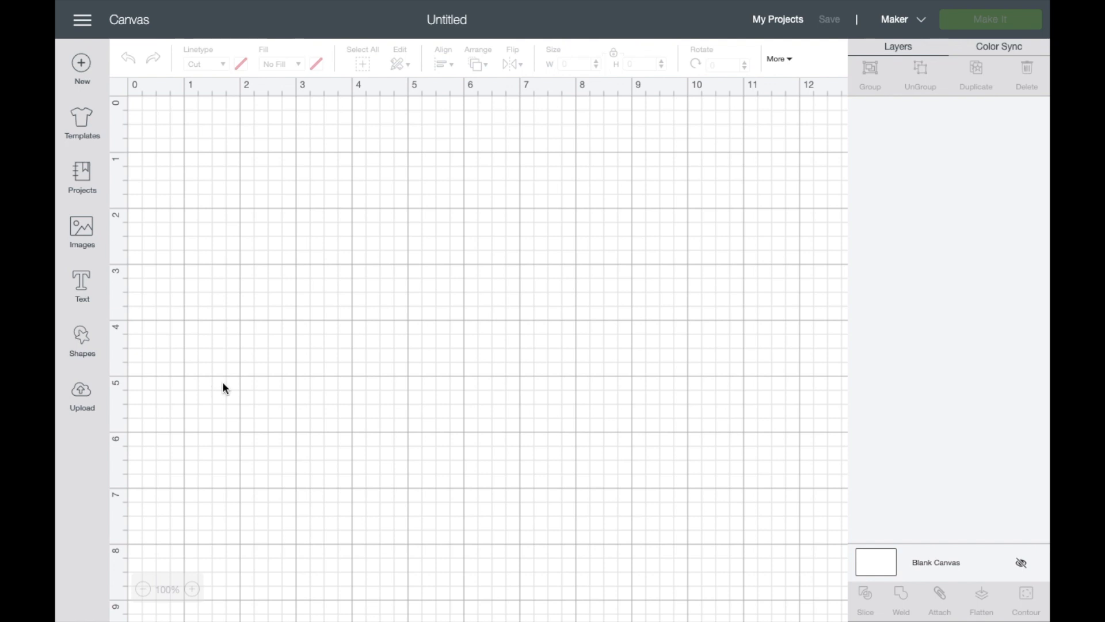
pyautogui.click(83, 397)
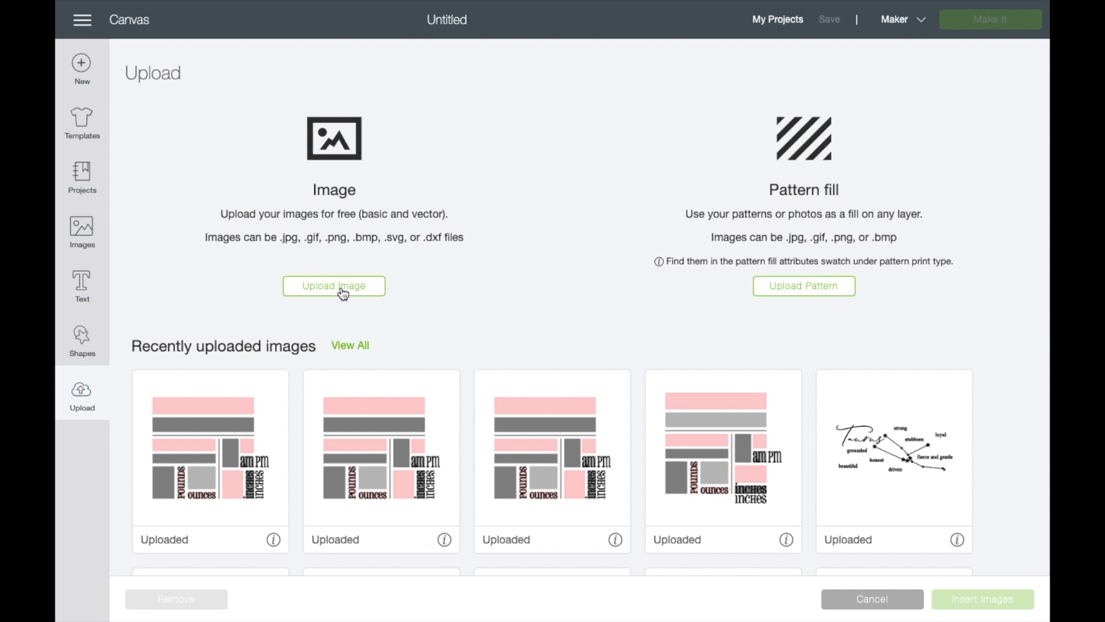
pyautogui.click(343, 291)
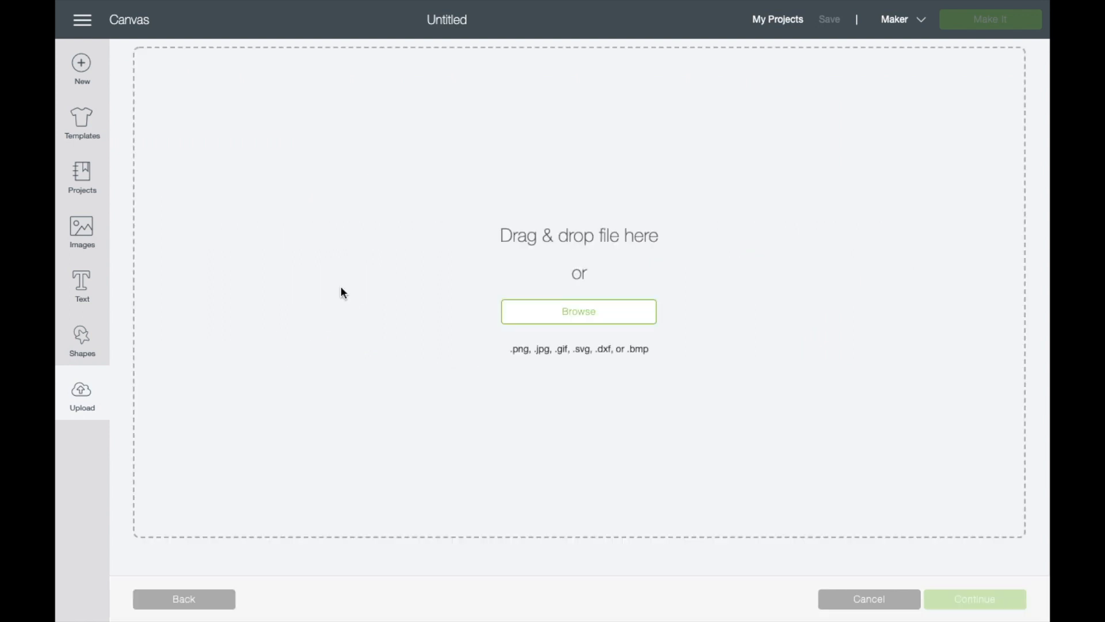
pyautogui.click(522, 315)
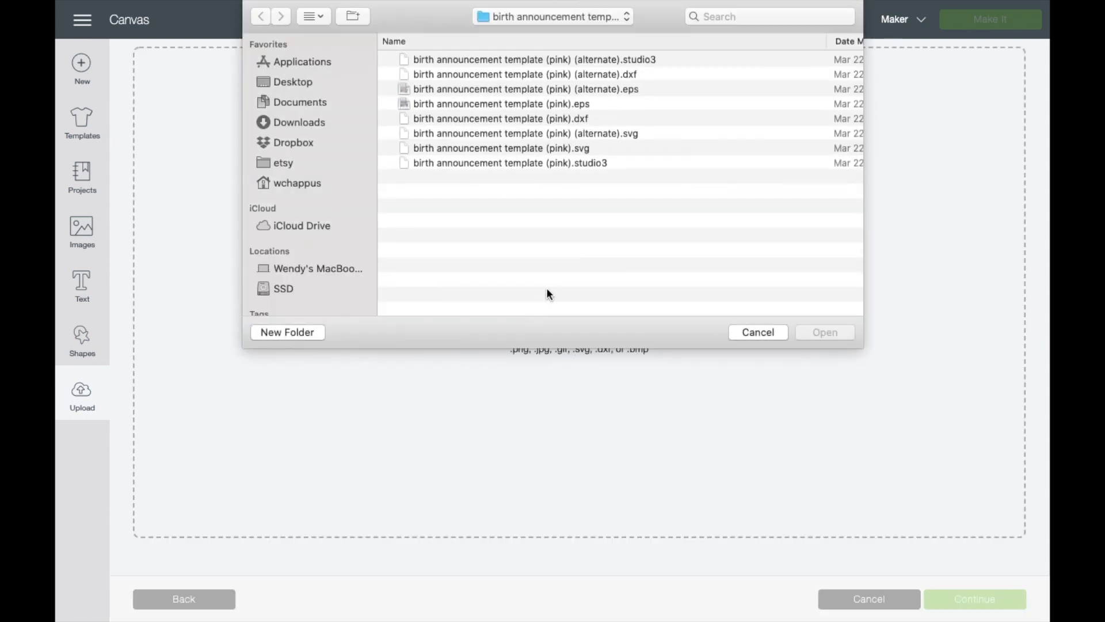
pyautogui.click(584, 150)
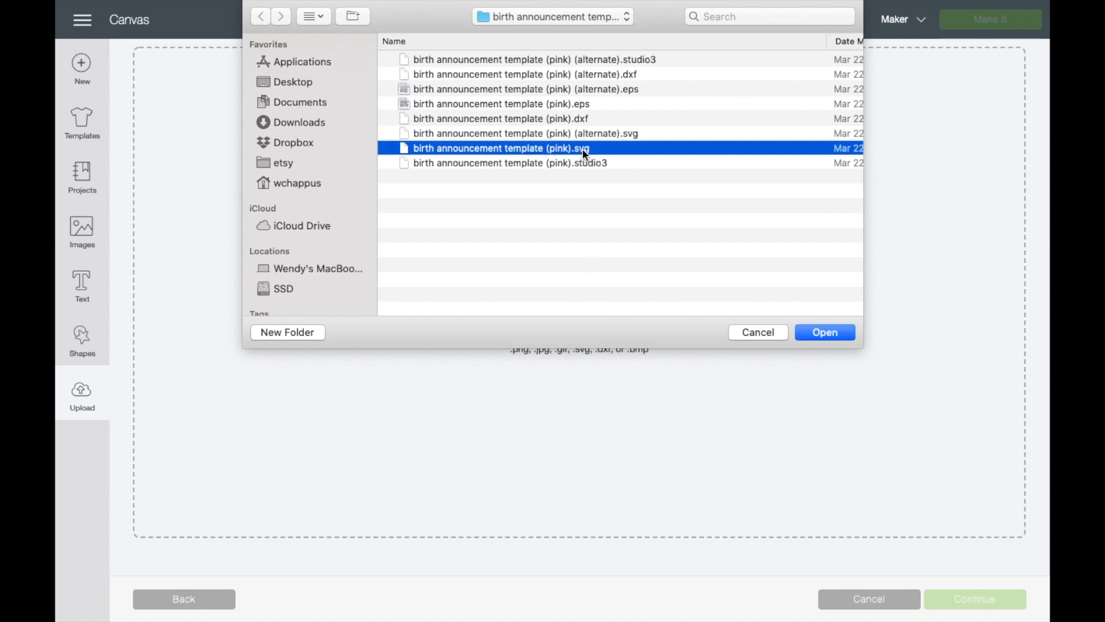
pyautogui.click(820, 331)
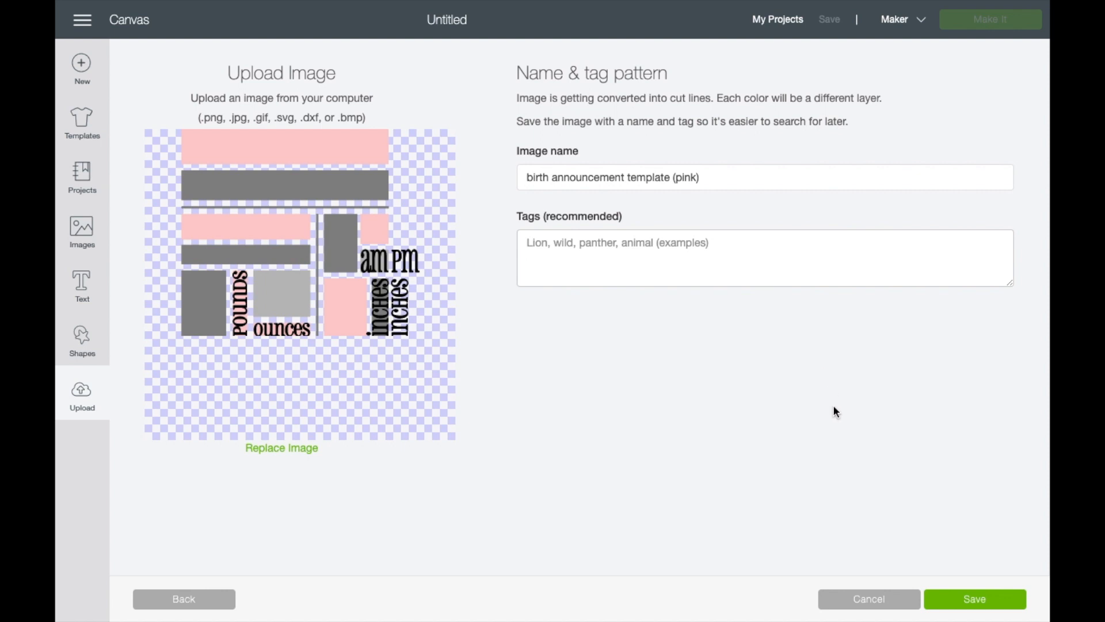
pyautogui.click(960, 603)
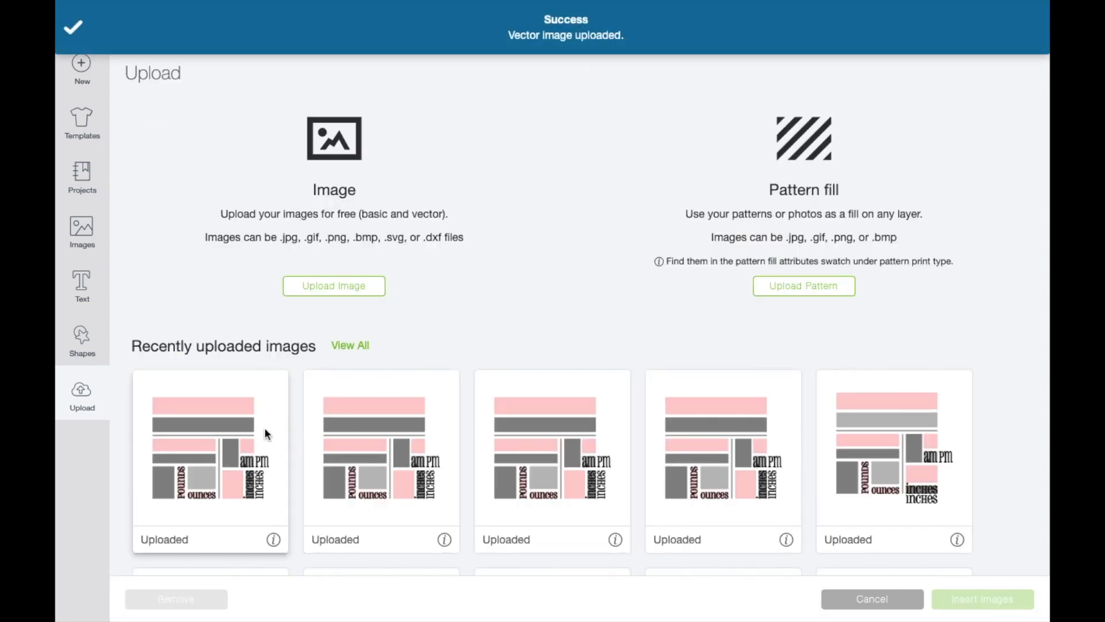
# Step: Insert the newly uploaded birth announcement template and move it near the upper-left corner of the canvas grid
pyautogui.click(198, 420)
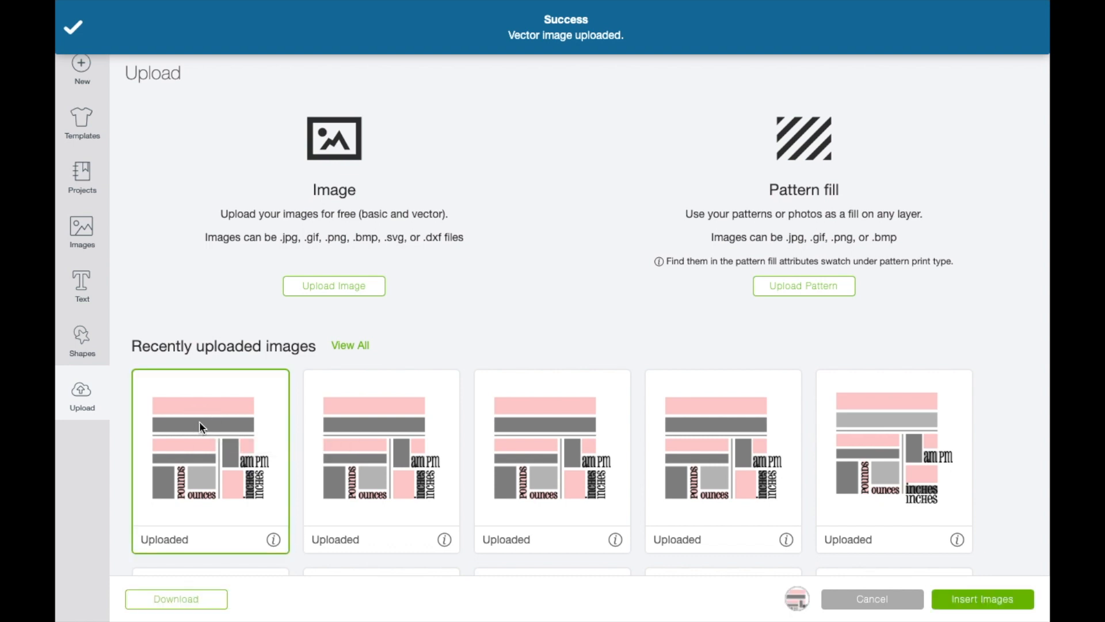
pyautogui.click(968, 599)
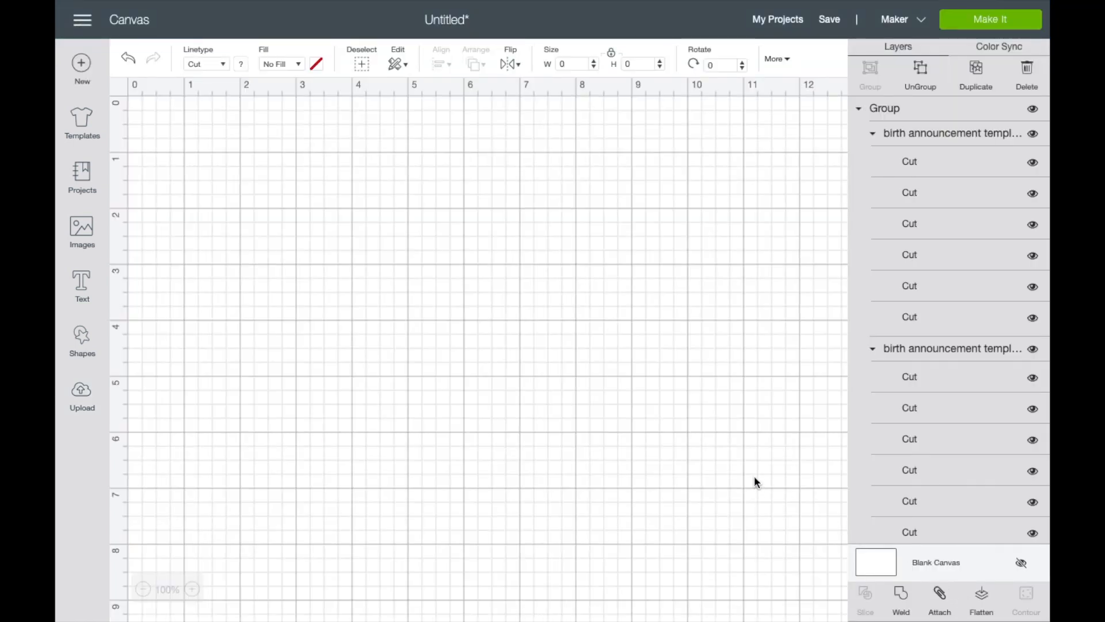
pyautogui.moveTo(571, 326); pyautogui.dragTo(443, 192)
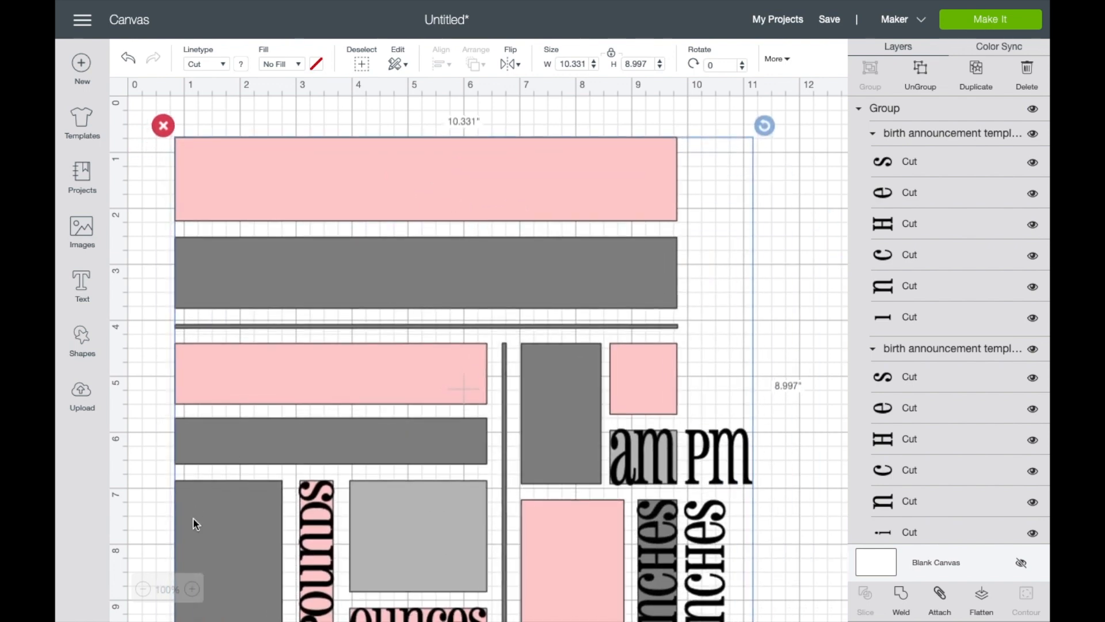
pyautogui.click(147, 590)
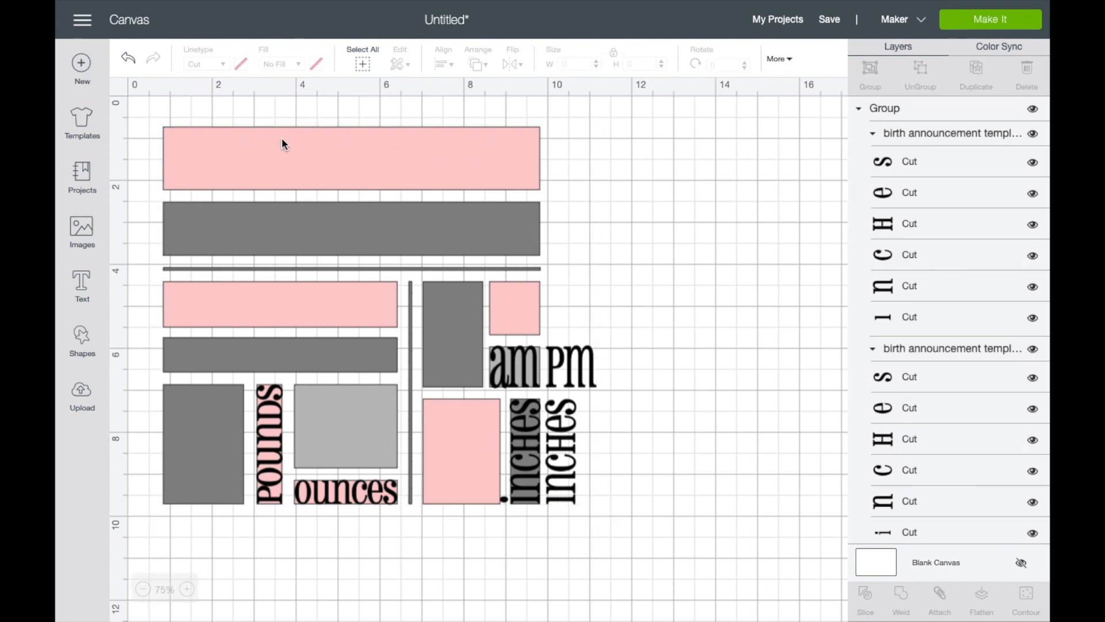
# Step: Add a text object reading "first" to the canvas
pyautogui.click(82, 285)
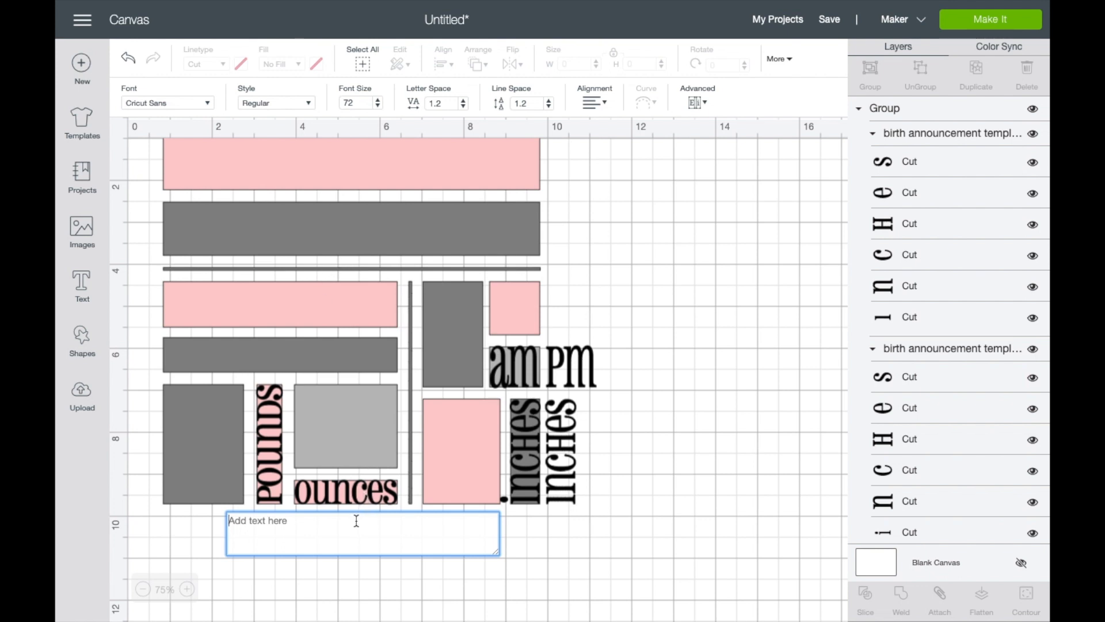
pyautogui.write('f')
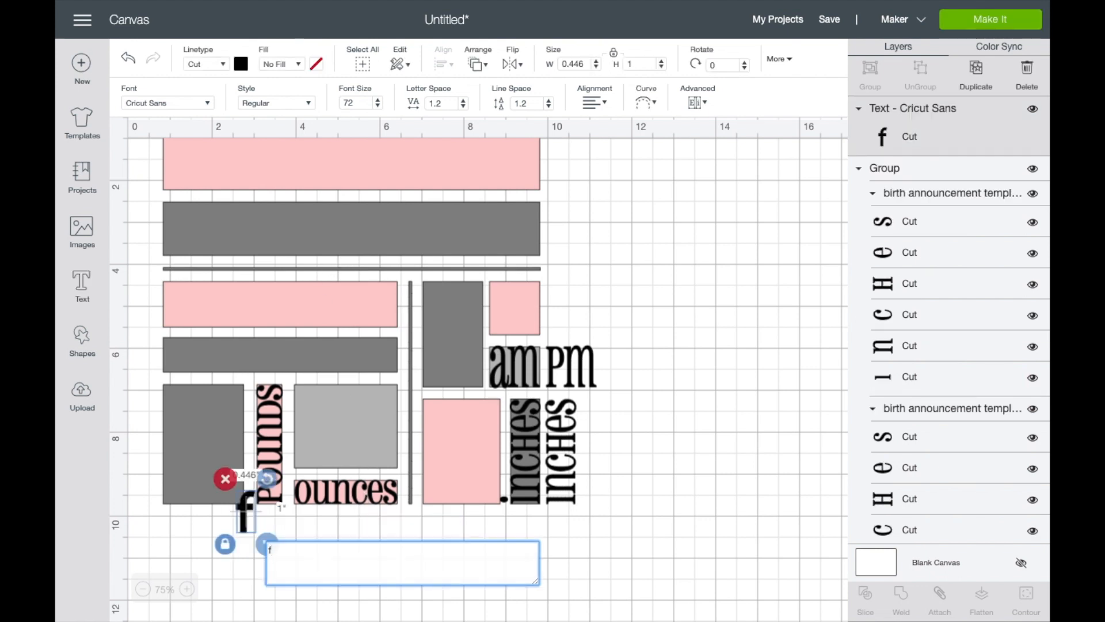
pyautogui.write('irst')
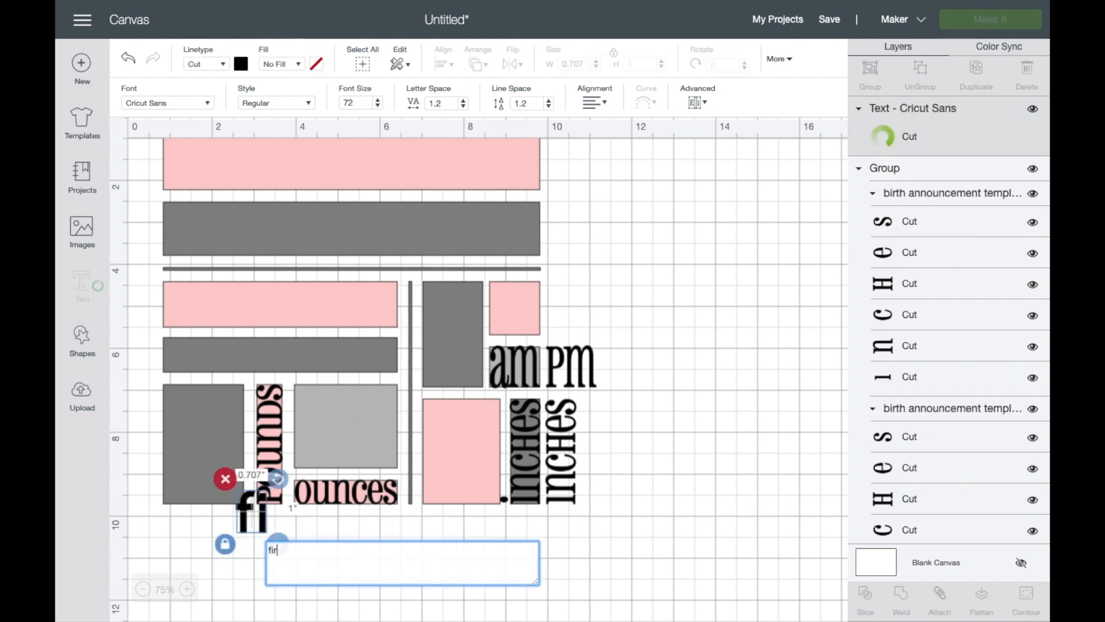
pyautogui.click(426, 528)
pyautogui.click(310, 520)
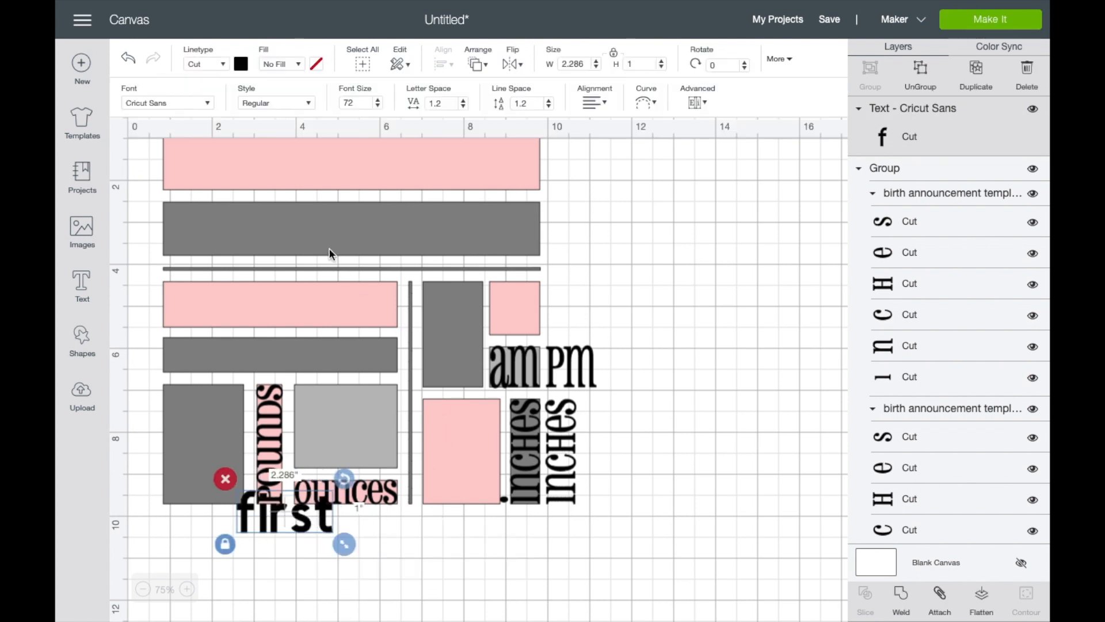
# Step: Set the "first" text's font to Pharmacy MMX and its letter spacing to 0.3
pyautogui.click(208, 104)
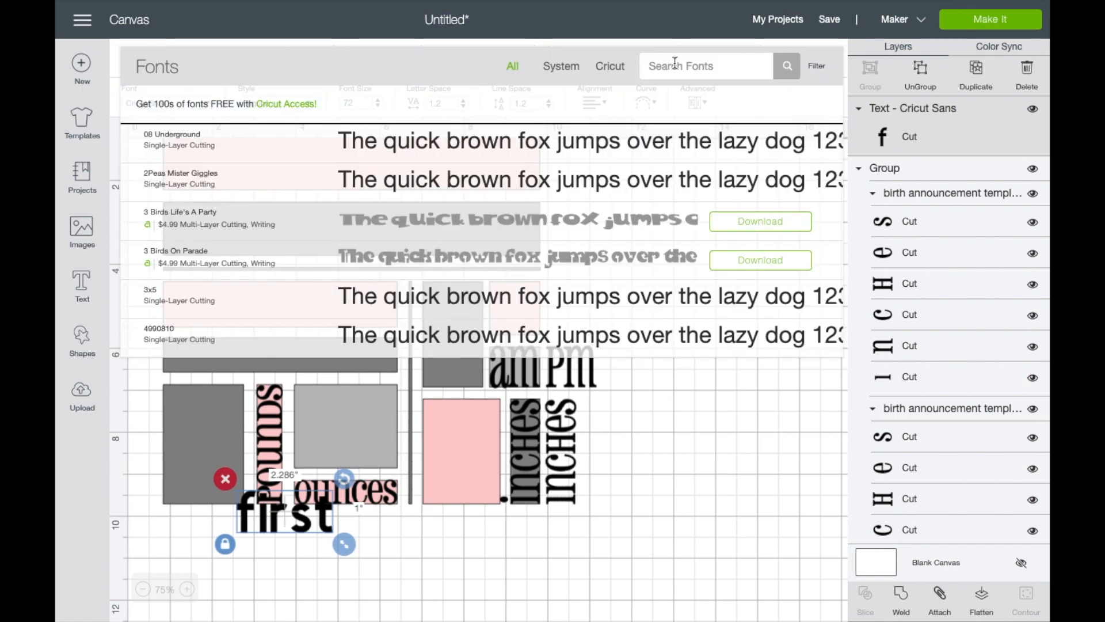
pyautogui.write('phar')
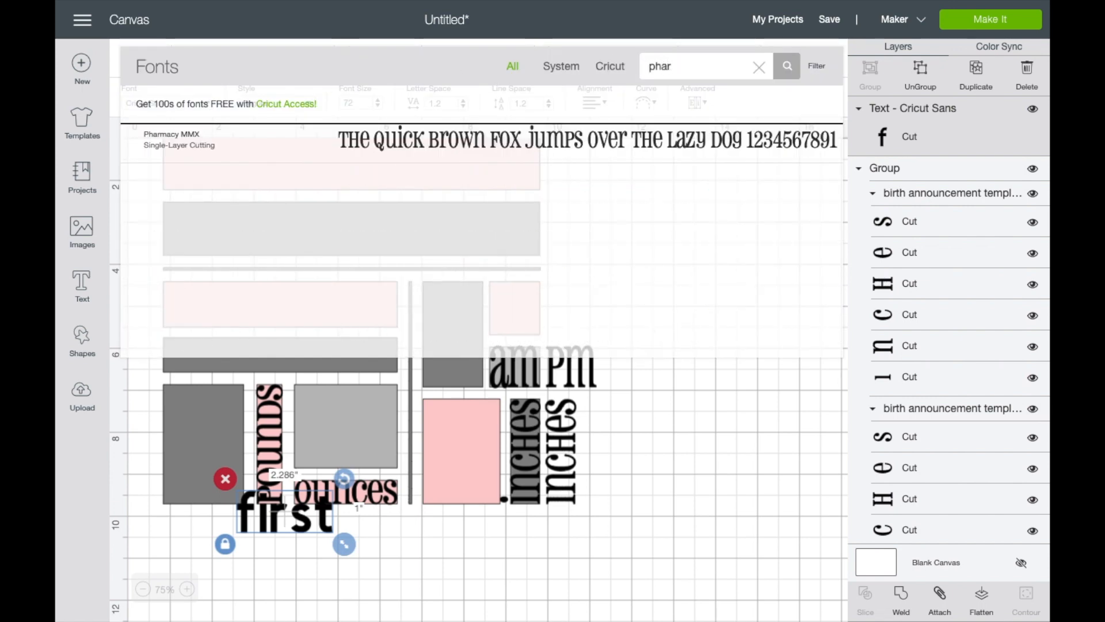
pyautogui.click(635, 130)
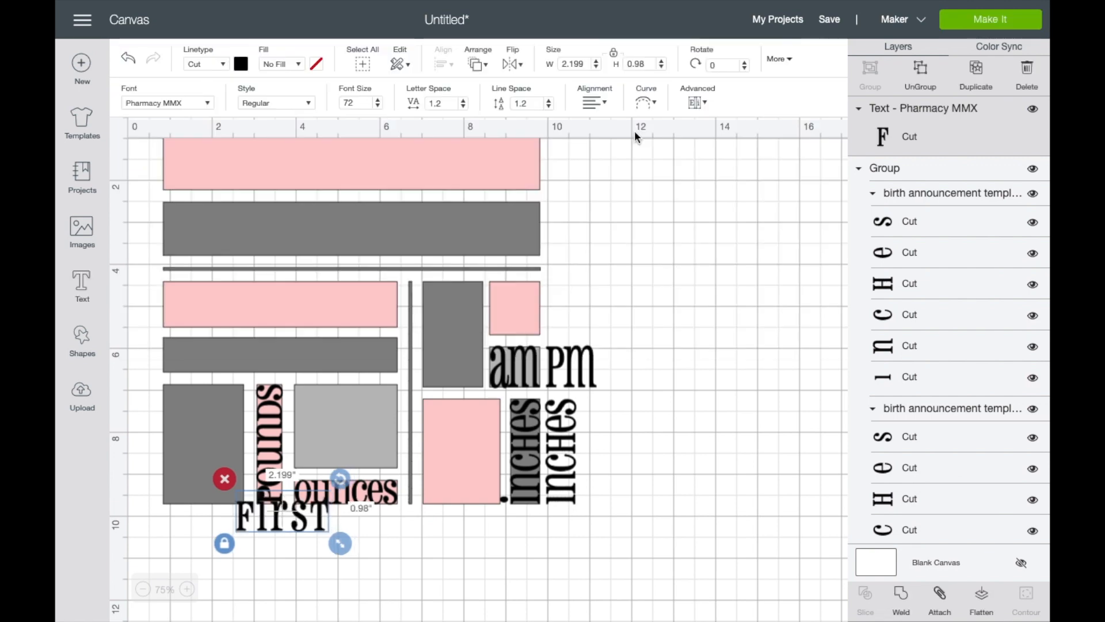
pyautogui.click(454, 104)
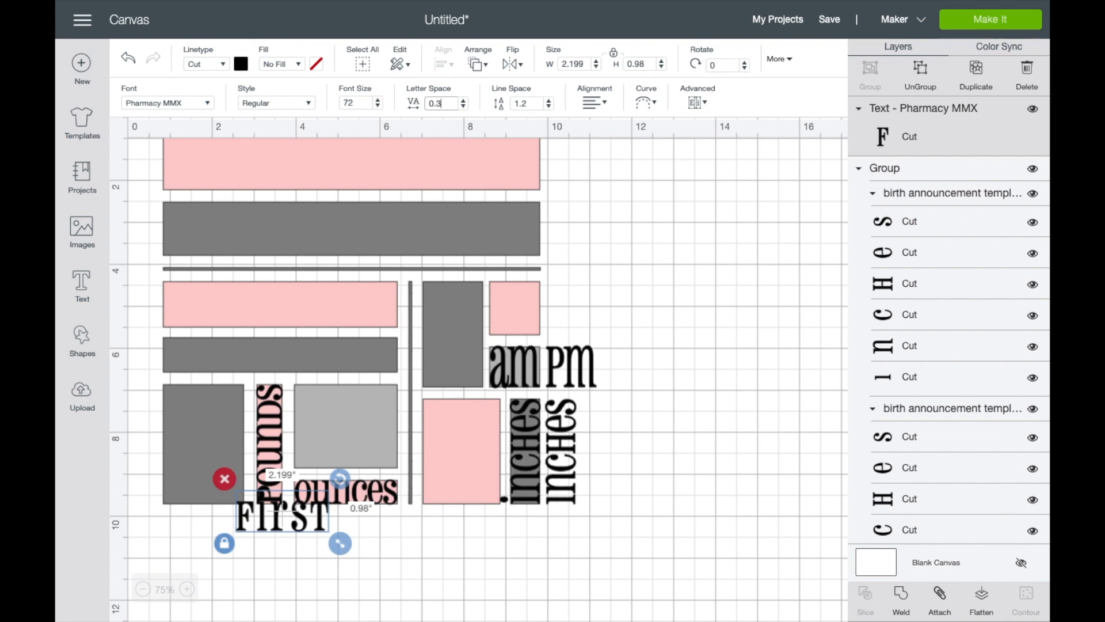
pyautogui.press('Return')
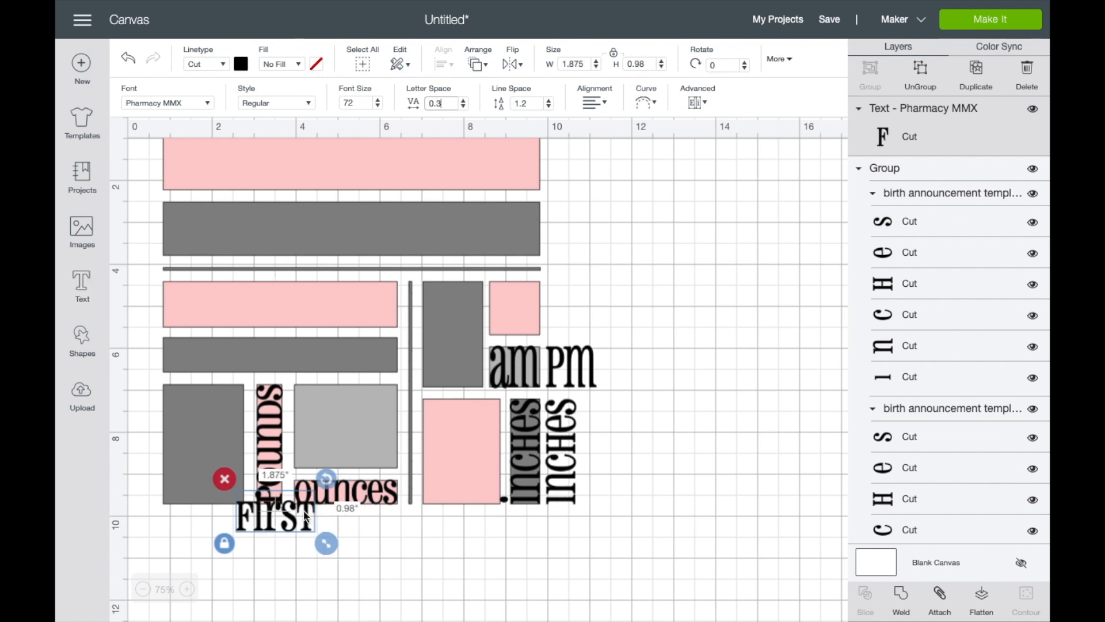
# Step: Move "first" onto the uppermost pink bar and stretch it without fixed proportions to fill the bar, about 9.02 by 2.04 inches
pyautogui.moveTo(290, 520); pyautogui.dragTo(214, 179)
pyautogui.moveTo(259, 211); pyautogui.dragTo(556, 208)
pyautogui.moveTo(407, 173); pyautogui.dragTo(416, 148)
pyautogui.moveTo(555, 174); pyautogui.dragTo(557, 207)
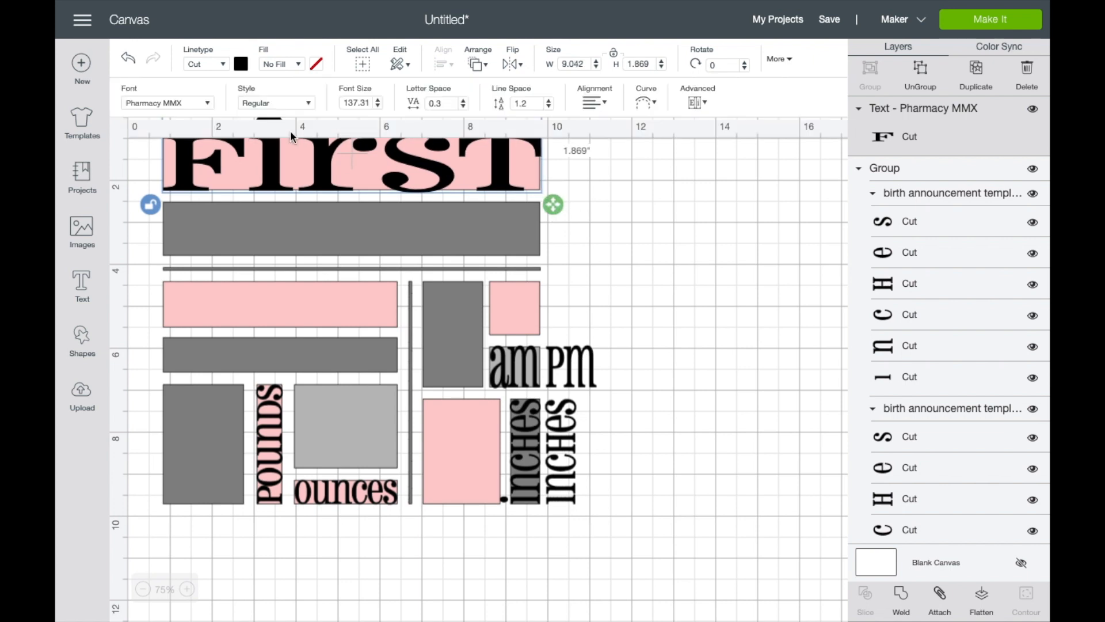
pyautogui.moveTo(316, 161); pyautogui.dragTo(317, 149)
pyautogui.moveTo(553, 197); pyautogui.dragTo(552, 203)
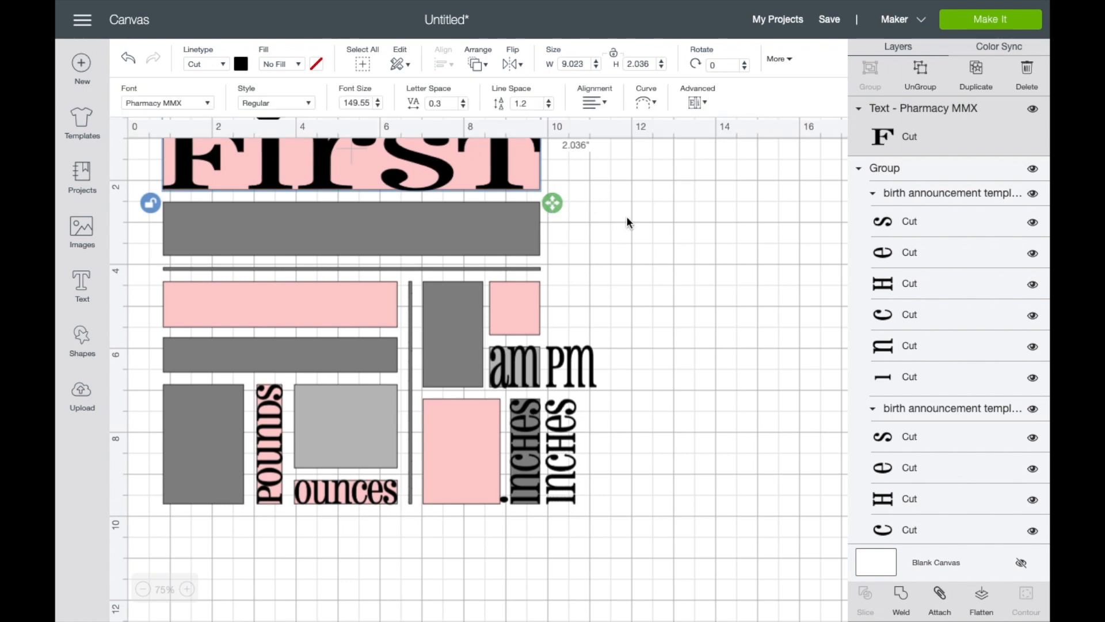
pyautogui.click(627, 218)
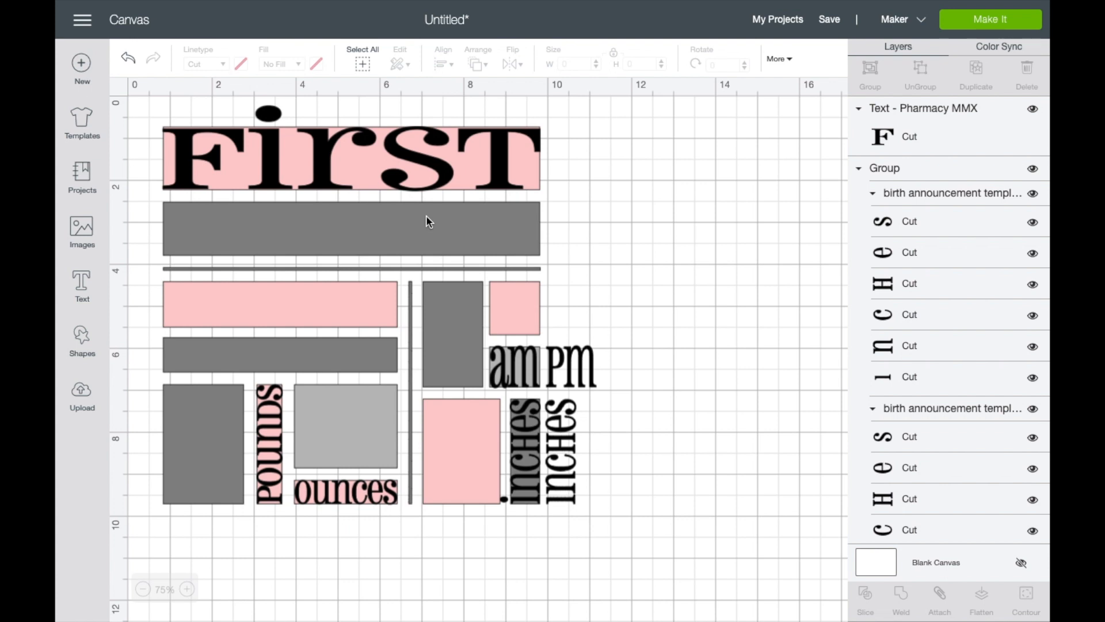
# Step: Duplicate the "first" text, move the copy onto the dark gray bar below, and shrink it to about 4.14 by 0.93 inches
pyautogui.click(440, 170)
pyautogui.rightClick(442, 173)
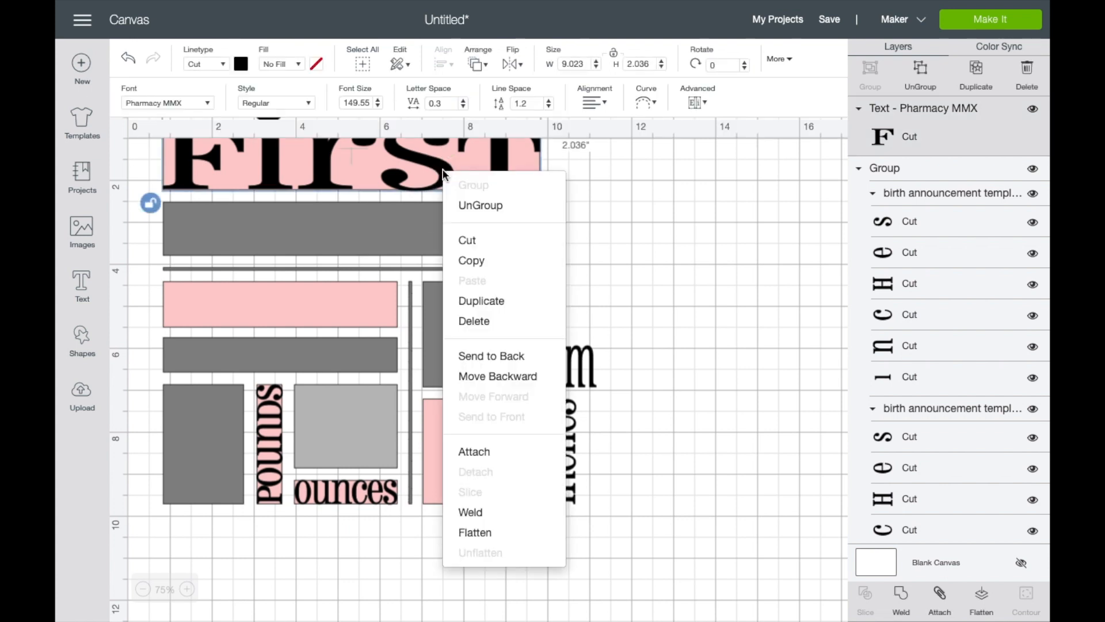
pyautogui.click(471, 301)
pyautogui.moveTo(470, 205); pyautogui.dragTo(470, 261)
pyautogui.moveTo(576, 281); pyautogui.dragTo(310, 237)
# Step: Replace the wording of the copied text on the dark gray bar with "middle last"
pyautogui.click(255, 230)
pyautogui.doubleClick(255, 230)
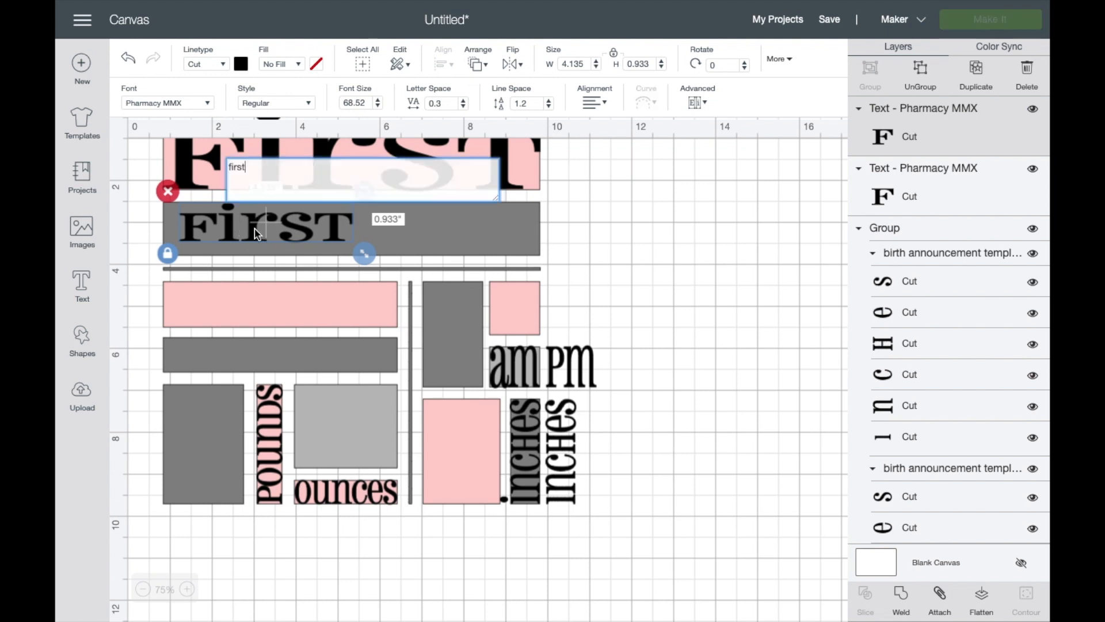
pyautogui.press('BackSpace')
pyautogui.press('BackSpace')
pyautogui.press('BackSpace')
pyautogui.press('BackSpace')
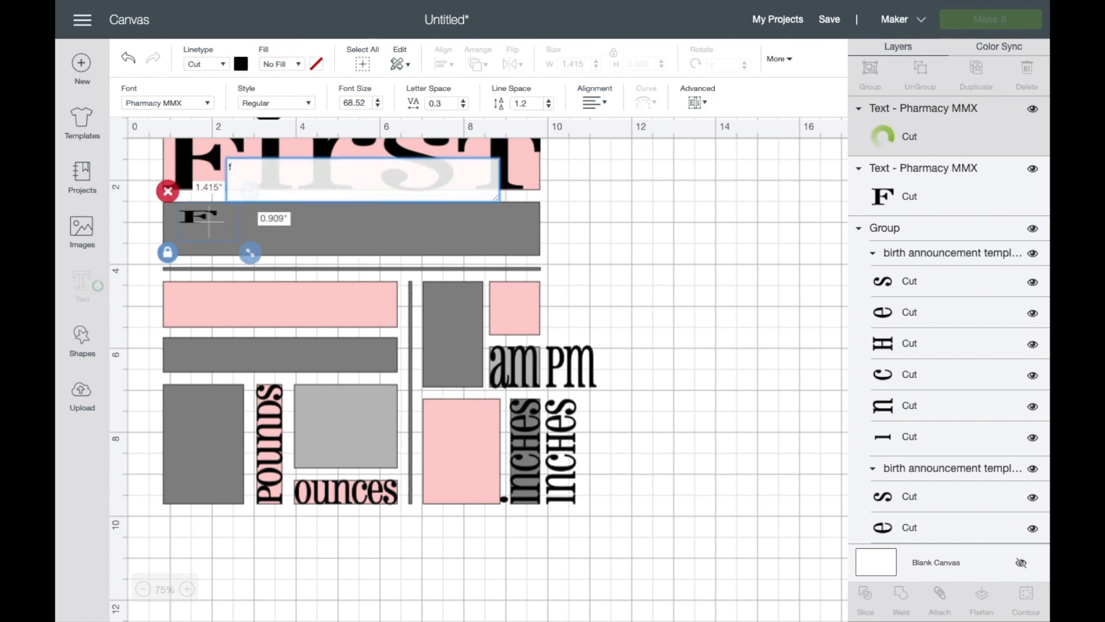
pyautogui.press('BackSpace')
pyautogui.write('middl')
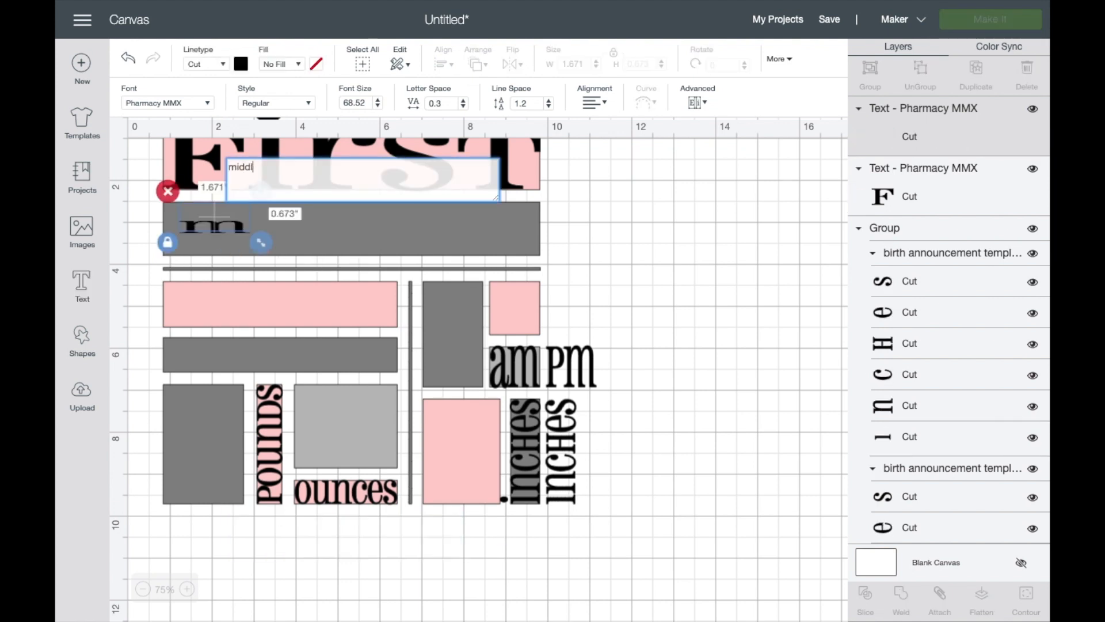
pyautogui.write('e last')
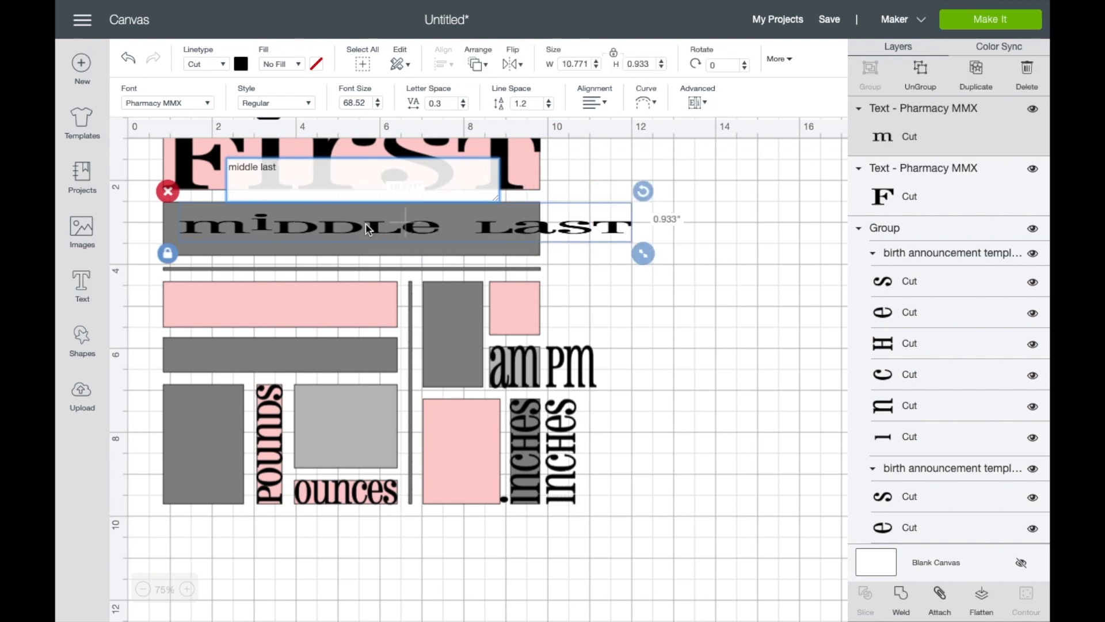
pyautogui.click(687, 299)
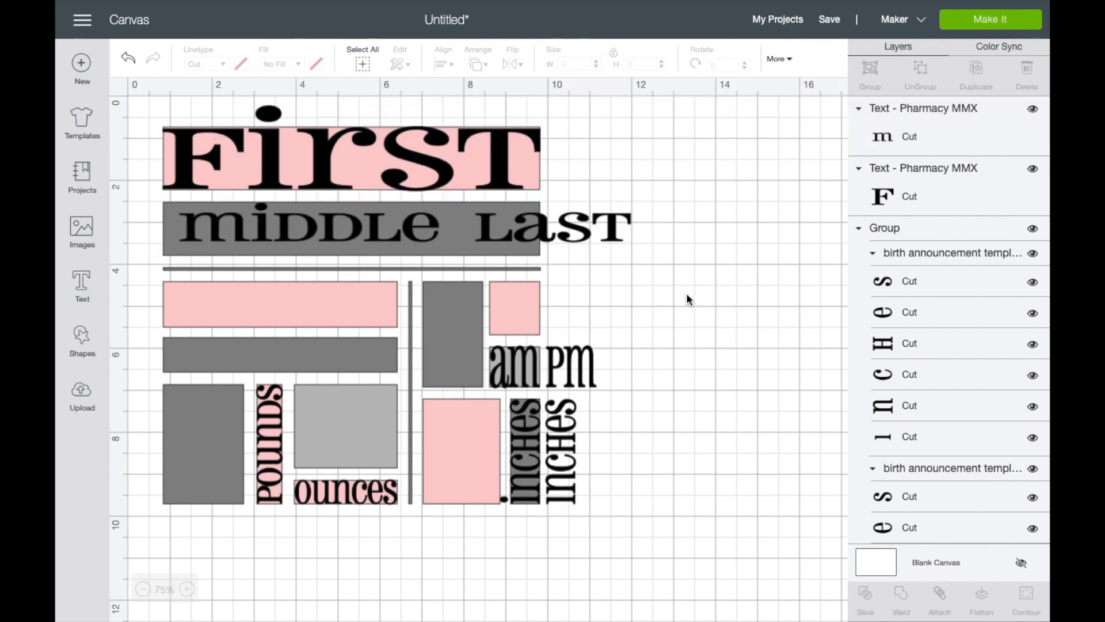
# Step: Align "middle last" with the upper dark gray bar and stretch it without fixed proportions to fill the bar, about 8.99 by 1.71 inches
pyautogui.click(567, 237)
pyautogui.moveTo(565, 234)
pyautogui.mouseDown()
pyautogui.moveTo(550, 229)
pyautogui.moveTo(561, 223)
pyautogui.mouseUp()
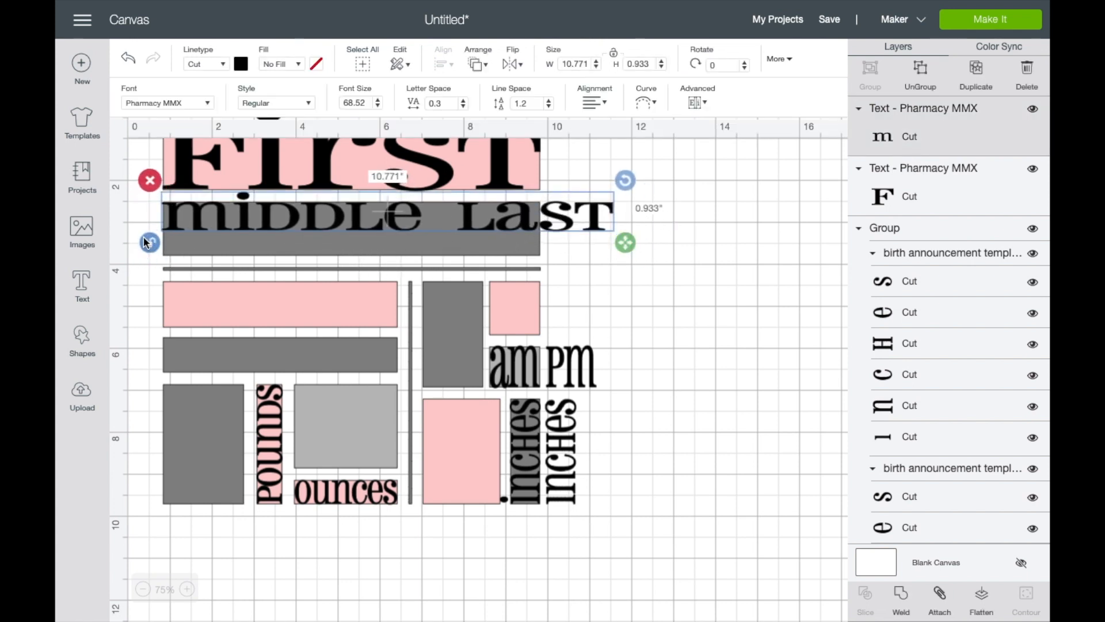
pyautogui.moveTo(623, 251); pyautogui.dragTo(557, 274)
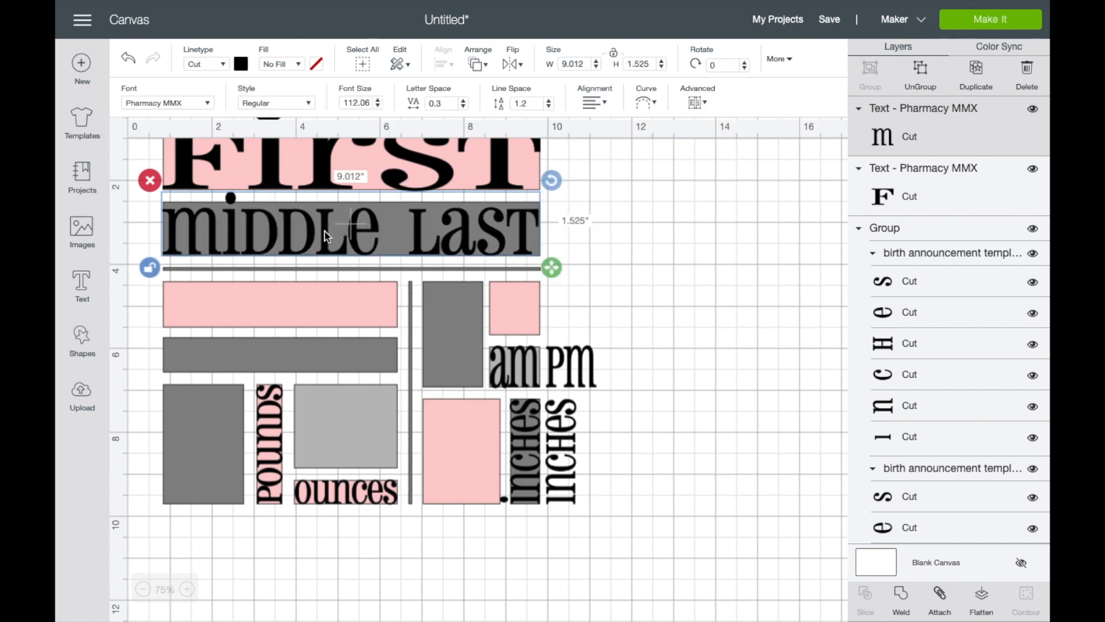
pyautogui.moveTo(326, 234); pyautogui.dragTo(327, 228)
pyautogui.moveTo(551, 262); pyautogui.dragTo(551, 269)
pyautogui.moveTo(232, 226); pyautogui.dragTo(232, 224)
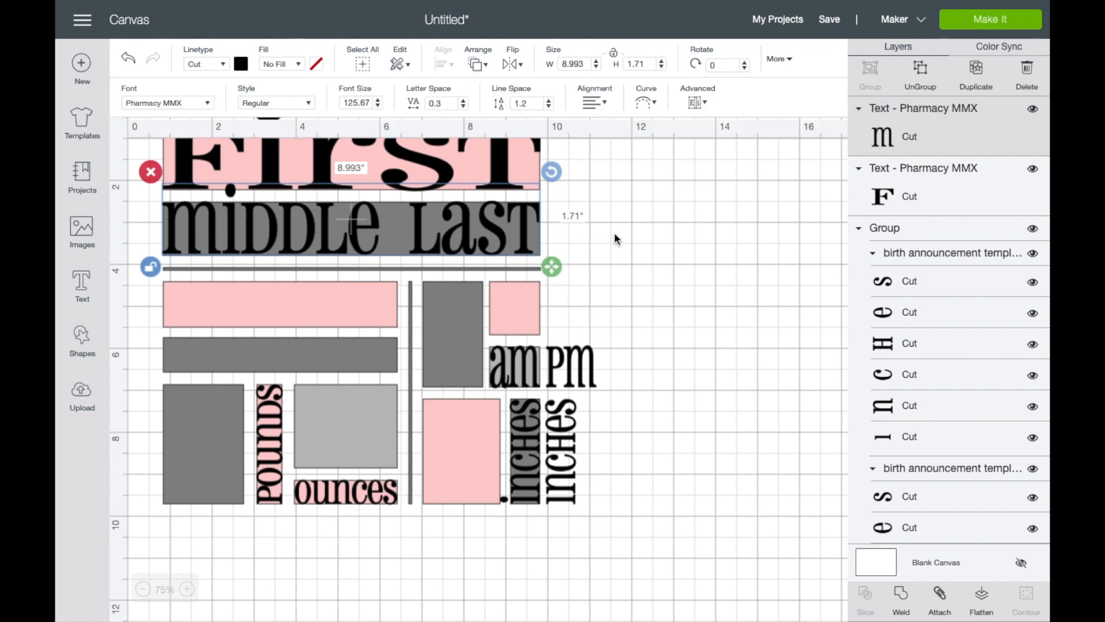
pyautogui.click(644, 249)
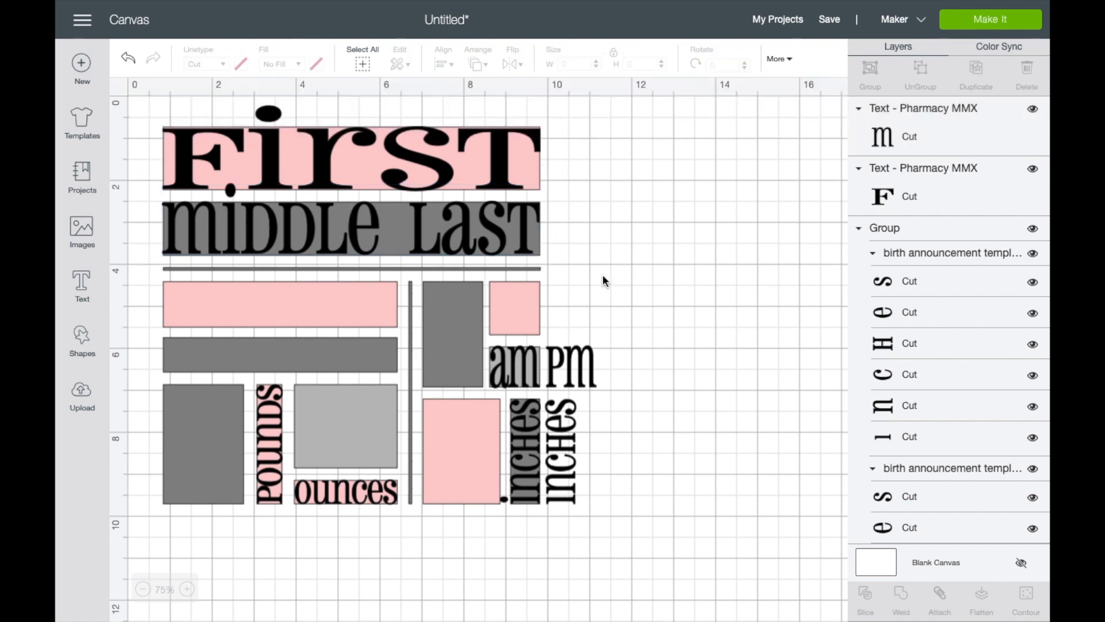
# Step: Duplicate "middle last" onto the pink bar below the divider, change the copy to "01.01.01", and stretch it without fixed proportions to fill the bar
pyautogui.click(327, 229)
pyautogui.rightClick(326, 227)
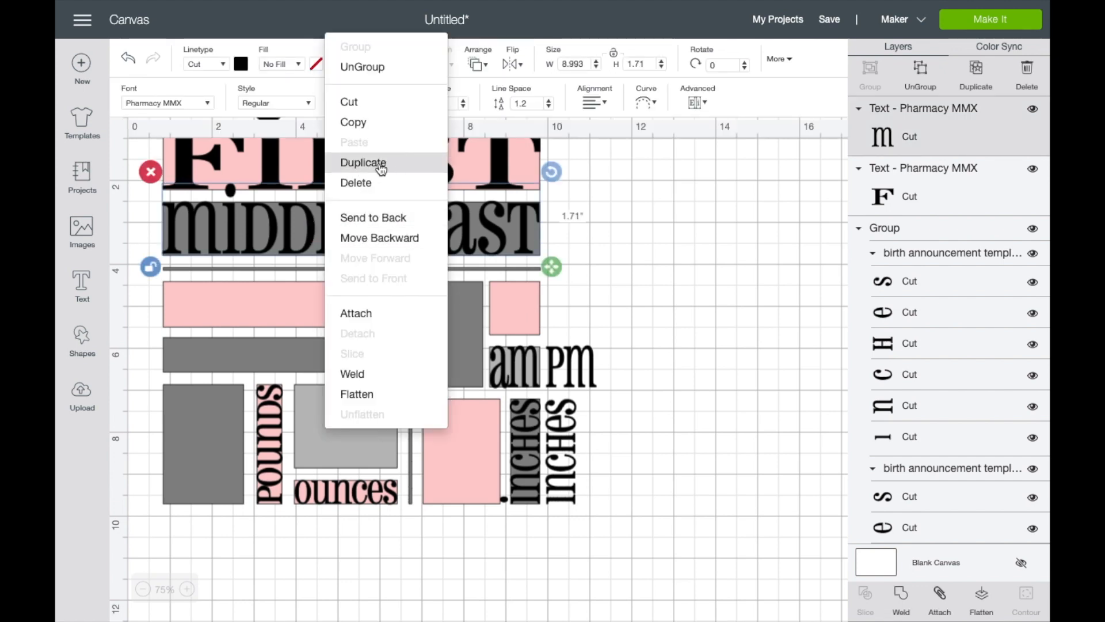
pyautogui.click(379, 165)
pyautogui.moveTo(400, 234); pyautogui.dragTo(383, 294)
pyautogui.doubleClick(366, 311)
pyautogui.write('01.01.01')
pyautogui.moveTo(272, 296); pyautogui.dragTo(272, 315)
pyautogui.click(152, 345)
pyautogui.moveTo(361, 346); pyautogui.dragTo(410, 340)
# Step: Duplicate the "01.01.01" text onto the dark gray bar below, change it to "saturday", and stretch it to about 5.60 by 0.86 inches
pyautogui.rightClick(362, 311)
pyautogui.click(415, 249)
pyautogui.moveTo(318, 323); pyautogui.dragTo(301, 368)
pyautogui.doubleClick(301, 369)
pyautogui.write('s')
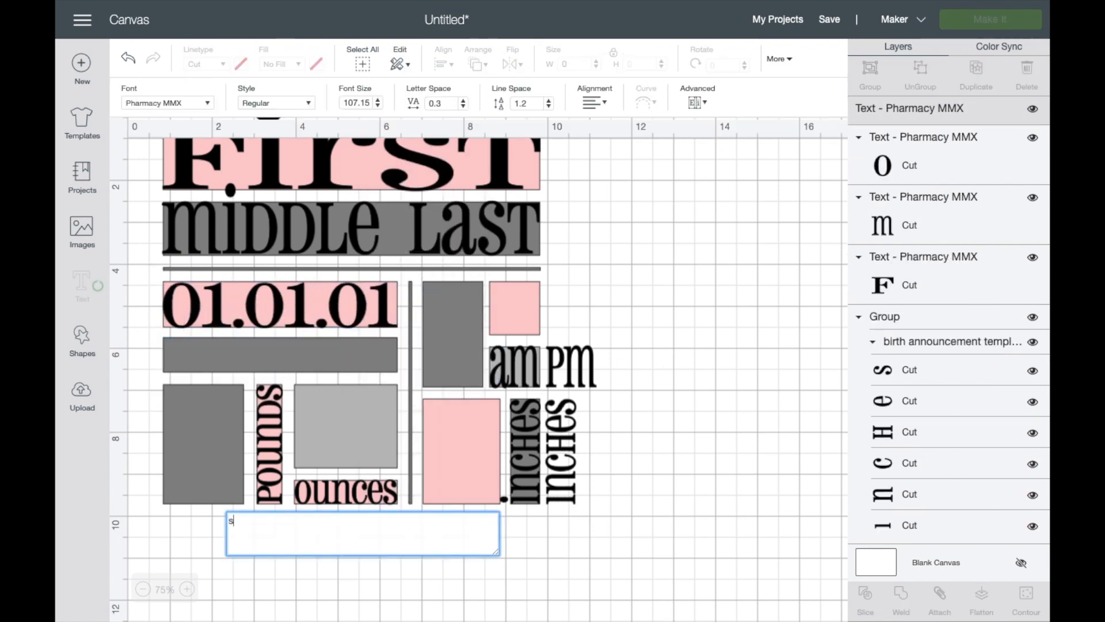
pyautogui.write('aturday')
pyautogui.click(650, 426)
pyautogui.click(301, 363)
pyautogui.click(151, 397)
pyautogui.moveTo(525, 397); pyautogui.dragTo(408, 384)
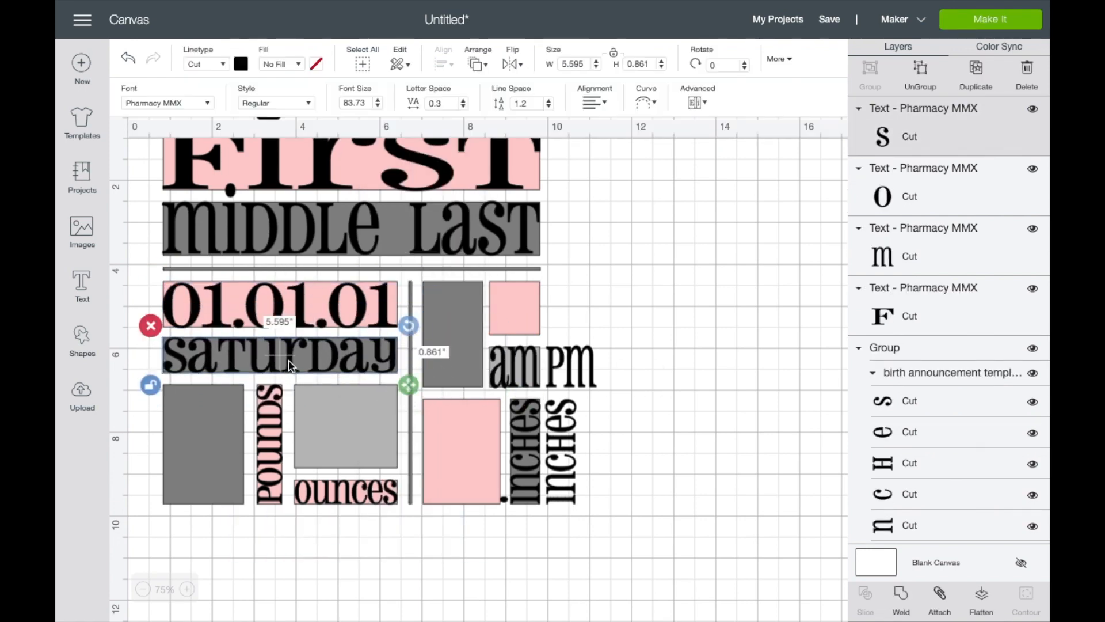
# Step: Duplicate "saturday", change the copy to "6", and fit it over the dark gray block beside "pounds" at about 1.85 by 2.82 inches
pyautogui.rightClick(291, 366)
pyautogui.click(344, 304)
pyautogui.moveTo(311, 380); pyautogui.dragTo(298, 441)
pyautogui.doubleClick(299, 440)
pyautogui.write('6')
pyautogui.click(161, 465)
pyautogui.moveTo(183, 437); pyautogui.dragTo(175, 403)
pyautogui.moveTo(200, 430); pyautogui.dragTo(253, 513)
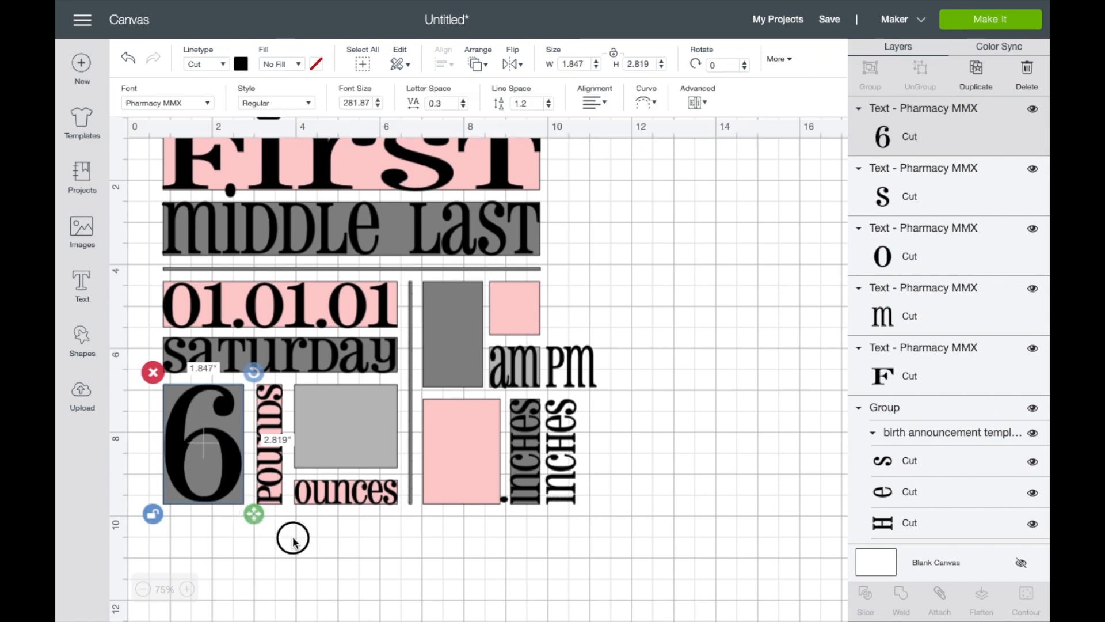
# Step: Duplicate the "6", change the copy to "12", and resize it to fill the light gray block above "ounces"
pyautogui.rightClick(208, 486)
pyautogui.click(261, 424)
pyautogui.moveTo(245, 460); pyautogui.dragTo(371, 449)
pyautogui.doubleClick(370, 449)
pyautogui.write('12')
pyautogui.click(622, 437)
pyautogui.moveTo(341, 484); pyautogui.dragTo(329, 490)
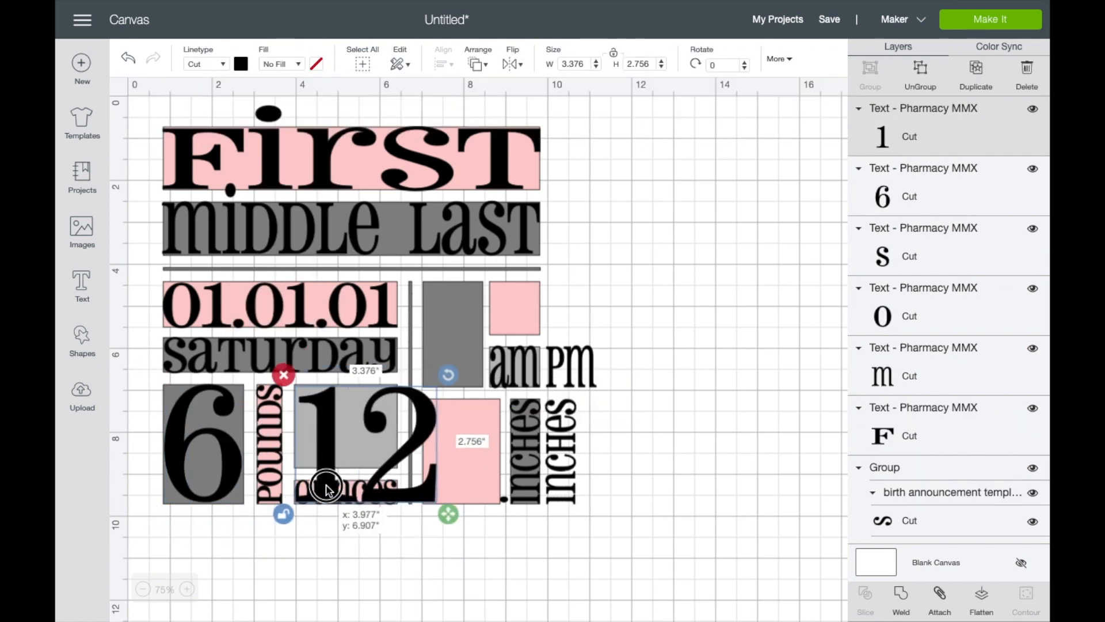
pyautogui.moveTo(449, 513); pyautogui.dragTo(408, 481)
pyautogui.click(507, 518)
# Step: Duplicate the "12", change the copy to "4", and fit it over the tall dark gray block beside the "am" text
pyautogui.rightClick(393, 405)
pyautogui.click(447, 344)
pyautogui.moveTo(414, 410); pyautogui.dragTo(526, 339)
pyautogui.doubleClick(526, 338)
pyautogui.write('4')
pyautogui.click(642, 526)
pyautogui.moveTo(462, 352); pyautogui.dragTo(461, 333)
pyautogui.moveTo(496, 379); pyautogui.dragTo(494, 400)
pyautogui.click(658, 432)
# Step: Duplicate the "4", change the copy to "15", and shrink it to fill the small pink block above "am"
pyautogui.rightClick(463, 345)
pyautogui.click(516, 284)
pyautogui.moveTo(485, 345); pyautogui.dragTo(530, 331)
pyautogui.doubleClick(541, 316)
pyautogui.press('BackSpace')
pyautogui.write('15')
pyautogui.click(640, 443)
pyautogui.moveTo(602, 399); pyautogui.dragTo(551, 346)
pyautogui.click(629, 394)
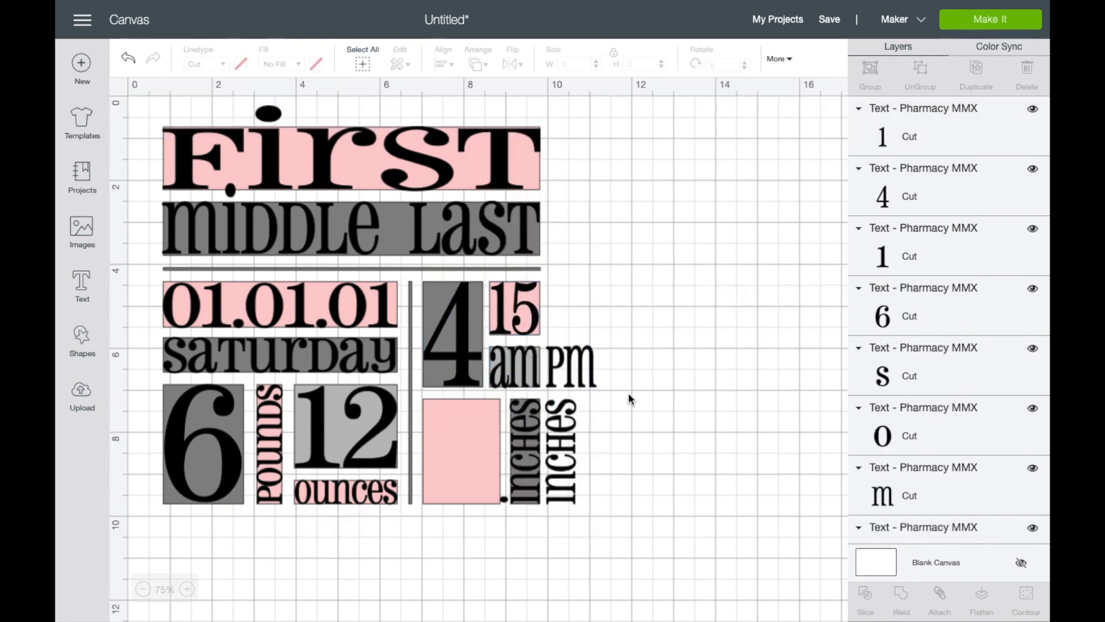
# Step: Ungroup the template and send its colored placeholder blocks to the back, behind all the text
pyautogui.click(526, 369)
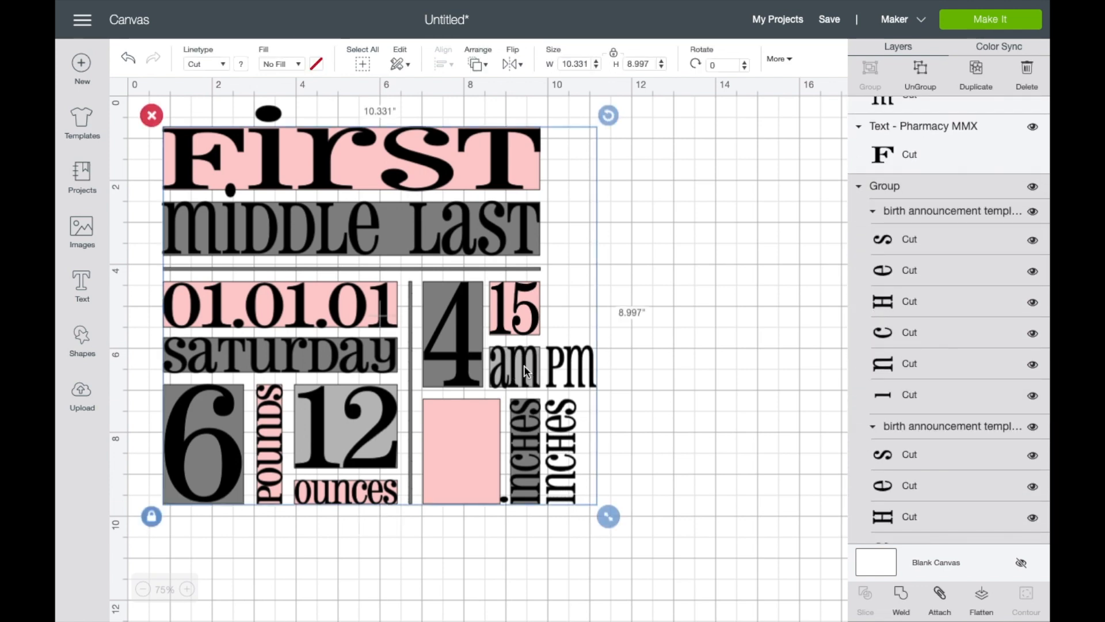
pyautogui.rightClick(526, 370)
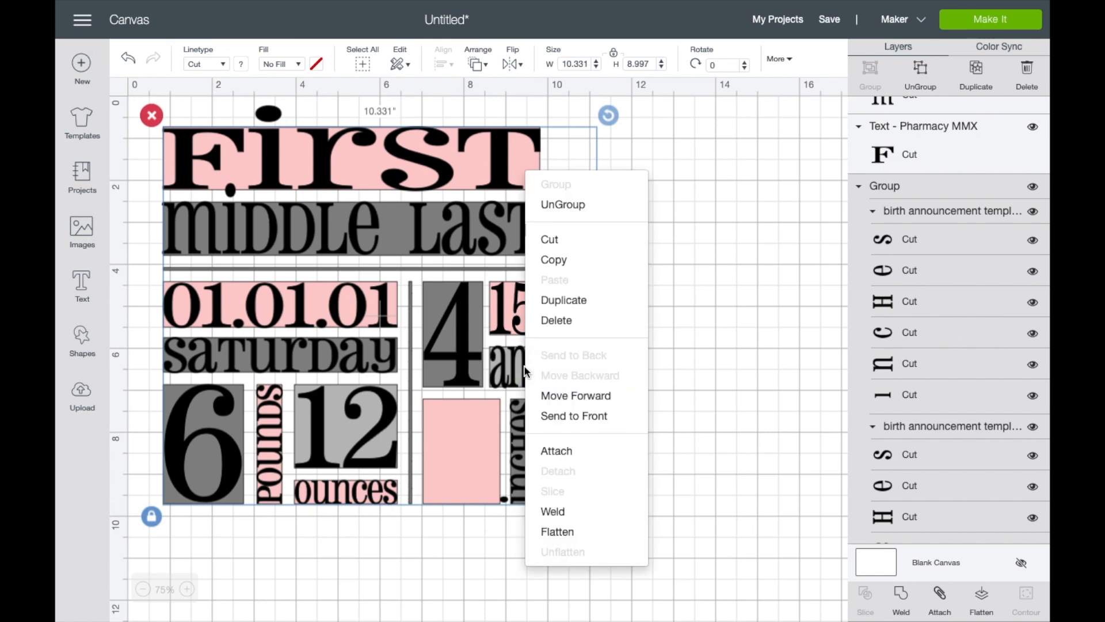
pyautogui.click(594, 207)
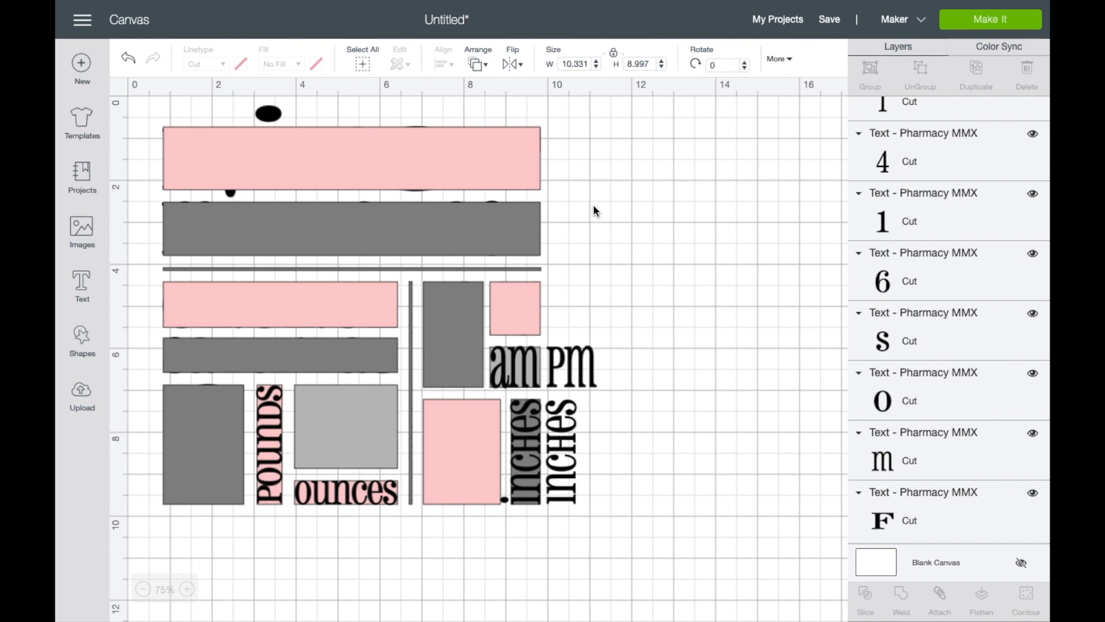
pyautogui.click(202, 155)
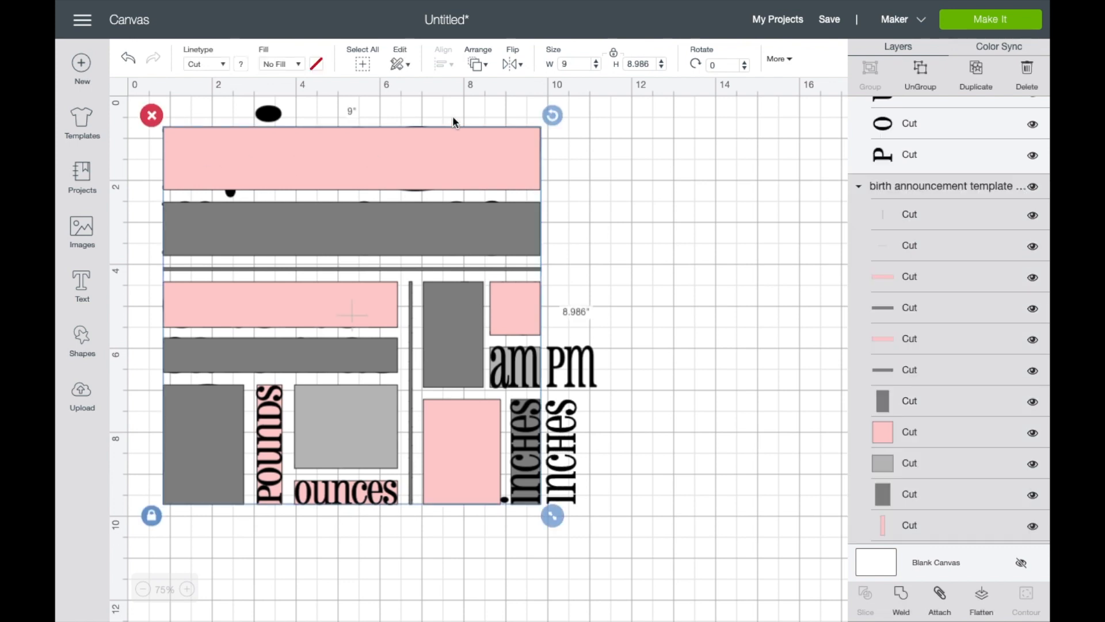
pyautogui.click(485, 66)
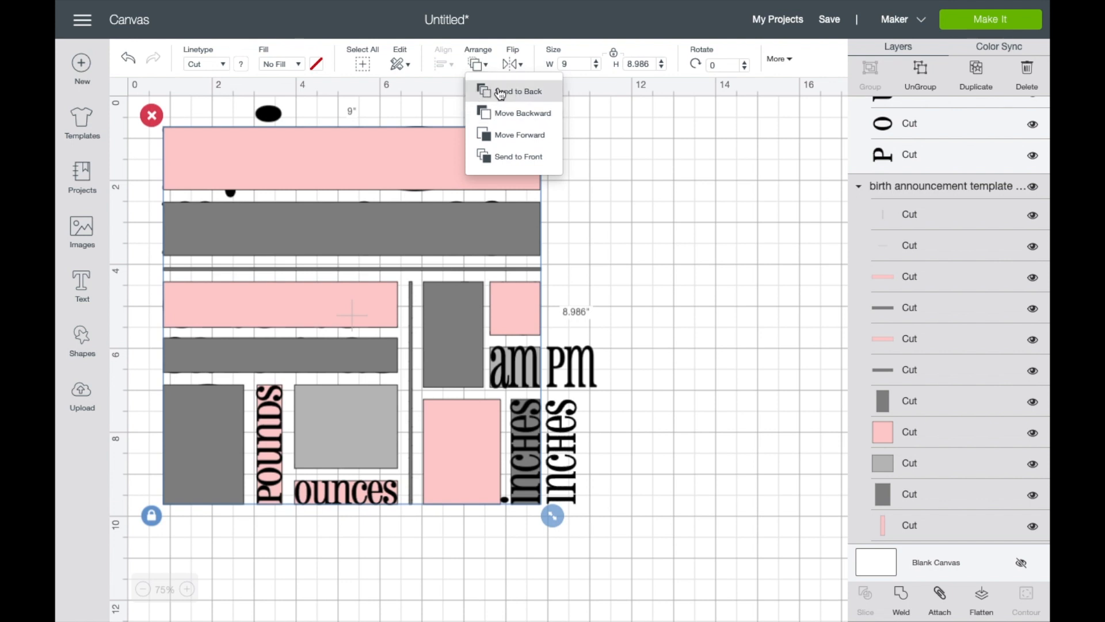
pyautogui.click(497, 91)
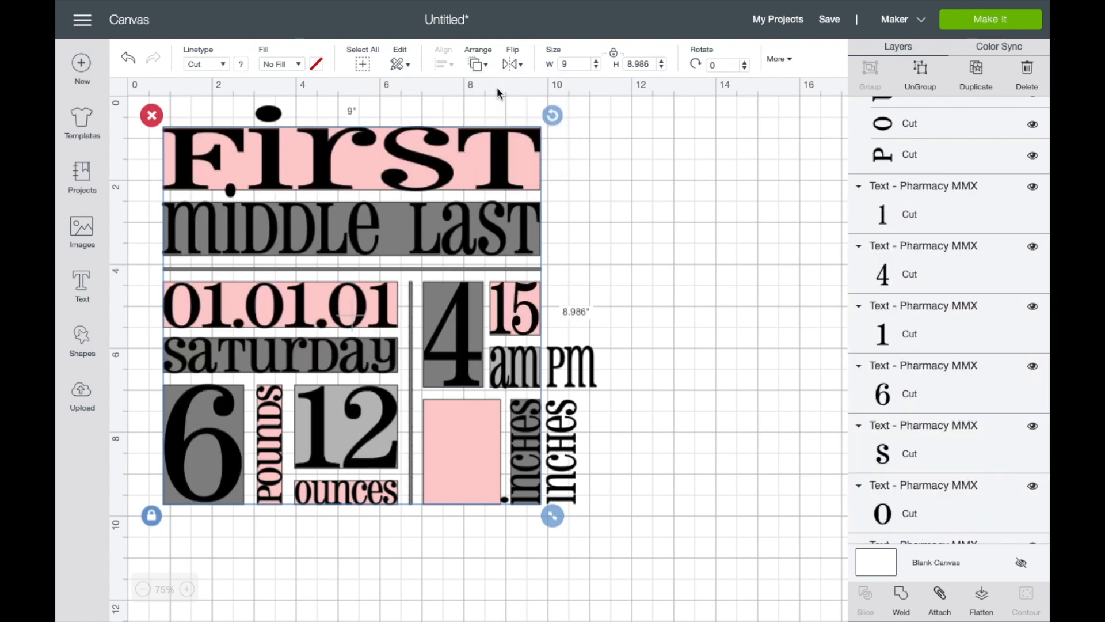
pyautogui.click(624, 163)
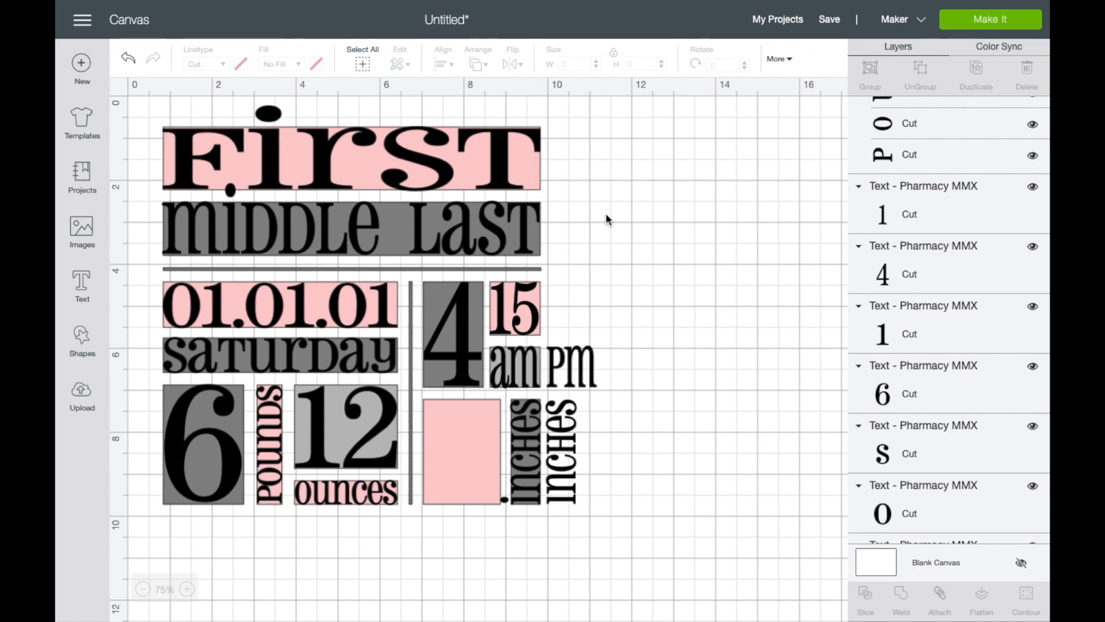
# Step: Delete the "am" text and move "pm" onto the small light gray block in its place
pyautogui.click(525, 354)
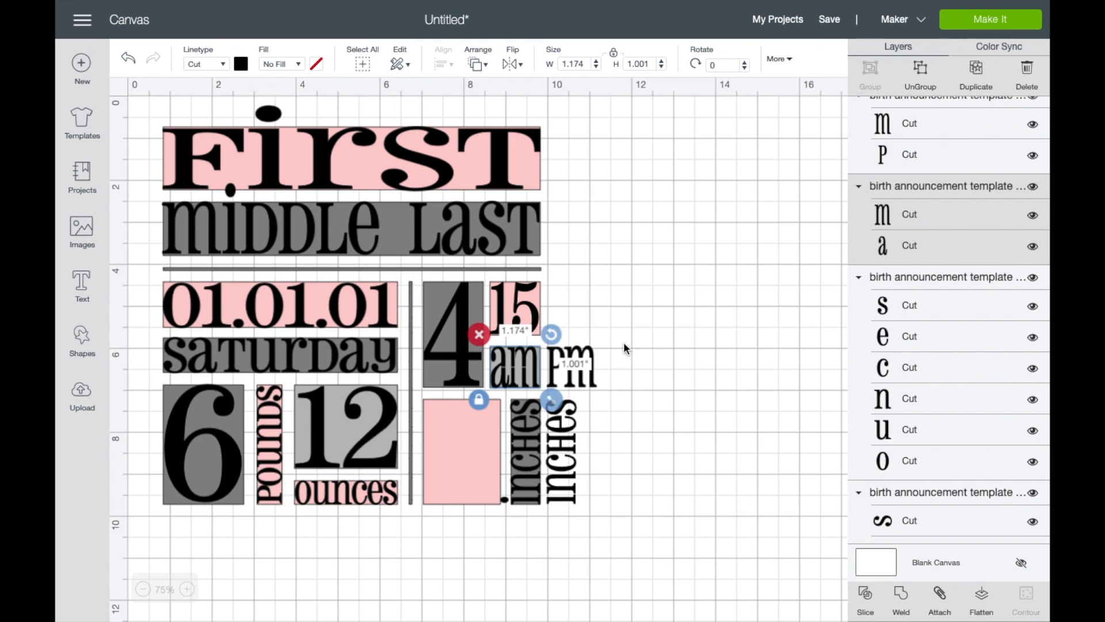
pyautogui.click(479, 334)
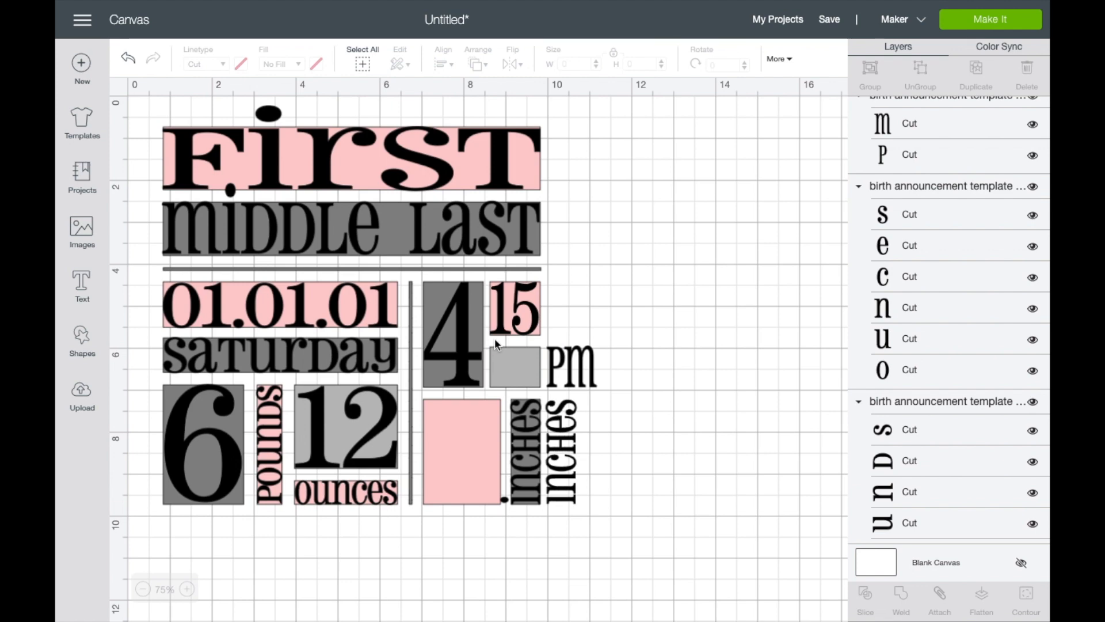
pyautogui.click(573, 360)
pyautogui.moveTo(572, 360); pyautogui.dragTo(515, 360)
pyautogui.click(621, 357)
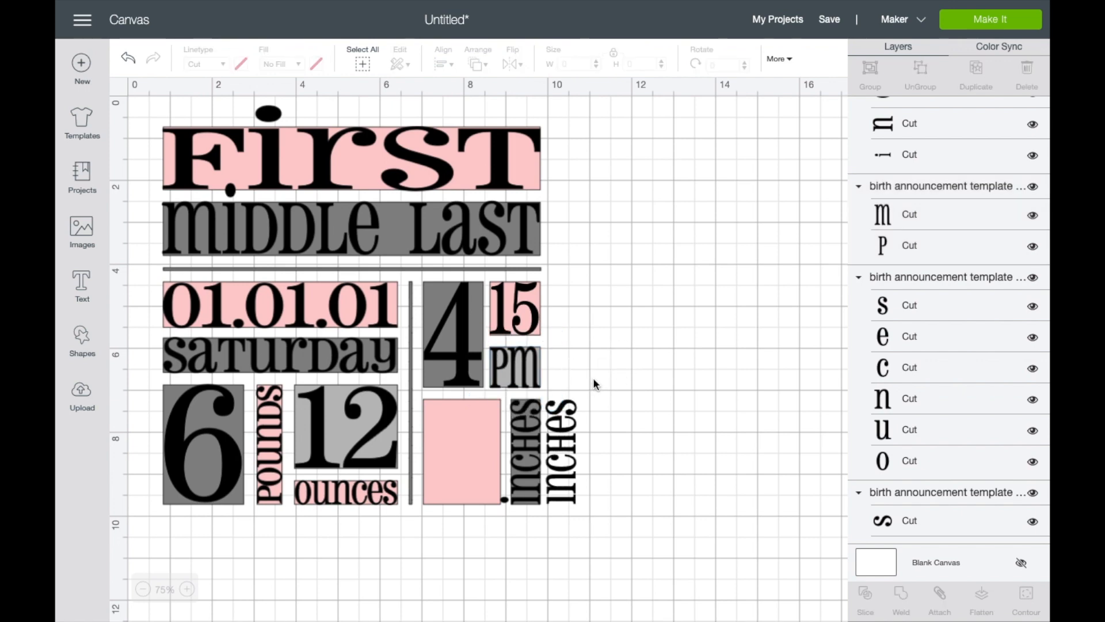
# Step: Place a copy of the "4" on the empty pink block, change it to "21", and stretch it to fill the block
pyautogui.moveTo(464, 323); pyautogui.dragTo(465, 435)
pyautogui.doubleClick(465, 438)
pyautogui.write('21')
pyautogui.click(465, 452)
pyautogui.moveTo(518, 516); pyautogui.dragTo(511, 517)
pyautogui.click(507, 556)
# Step: Delete the "inches" text with the leading decimal point and move the plain "inches" onto the dark gray bar beside "21"
pyautogui.click(190, 589)
pyautogui.click(190, 589)
pyautogui.scroll(-6, 610, 500)
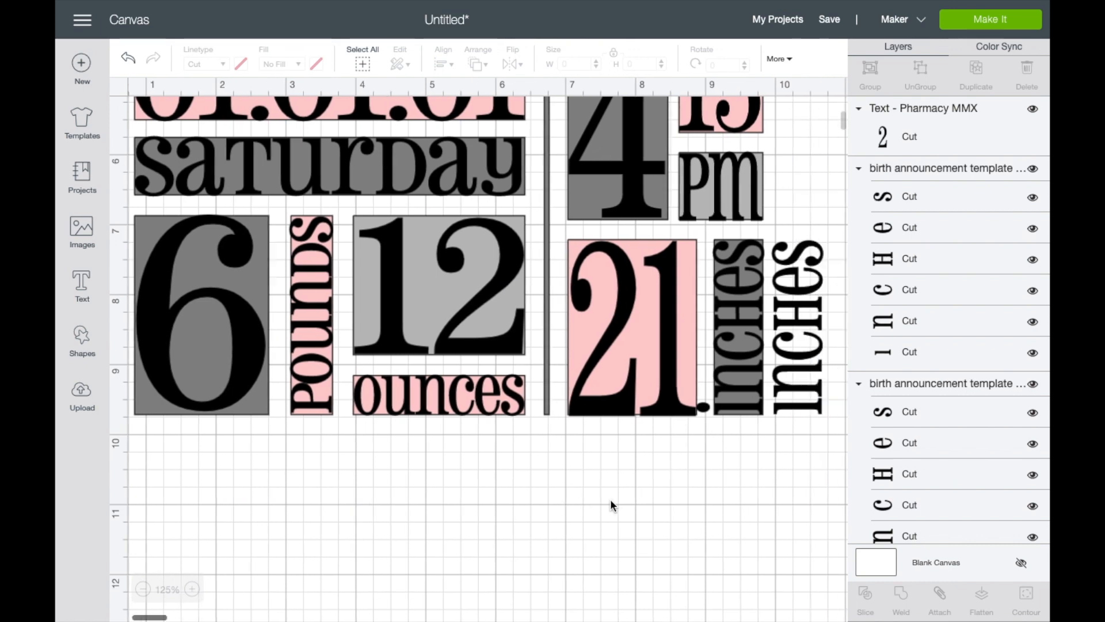
pyautogui.hscroll(3, 610, 500)
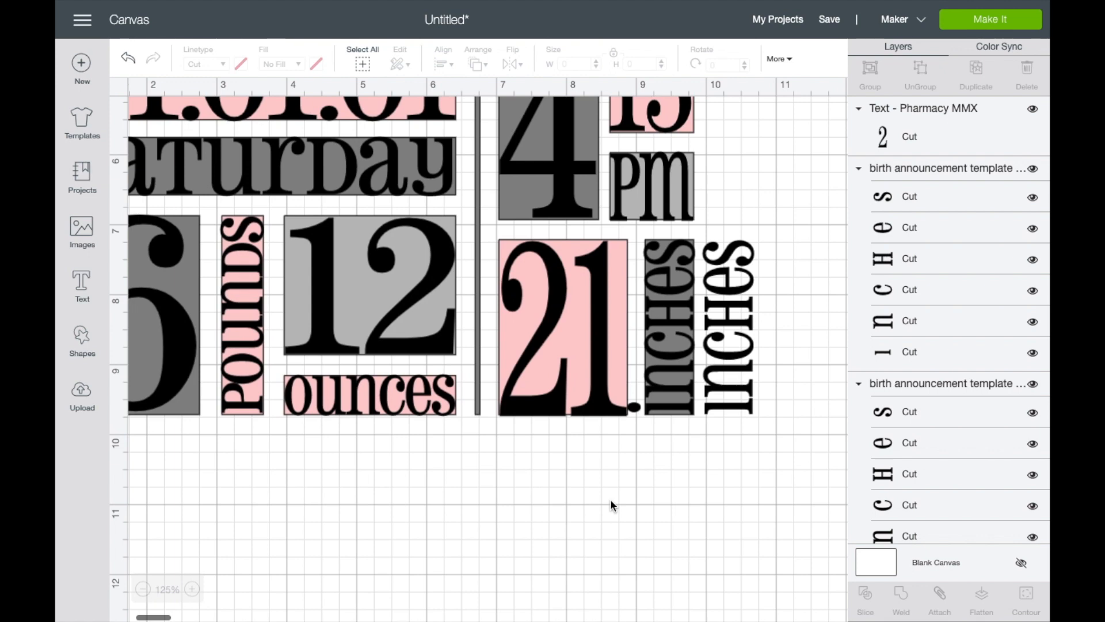
pyautogui.hscroll(2, 610, 498)
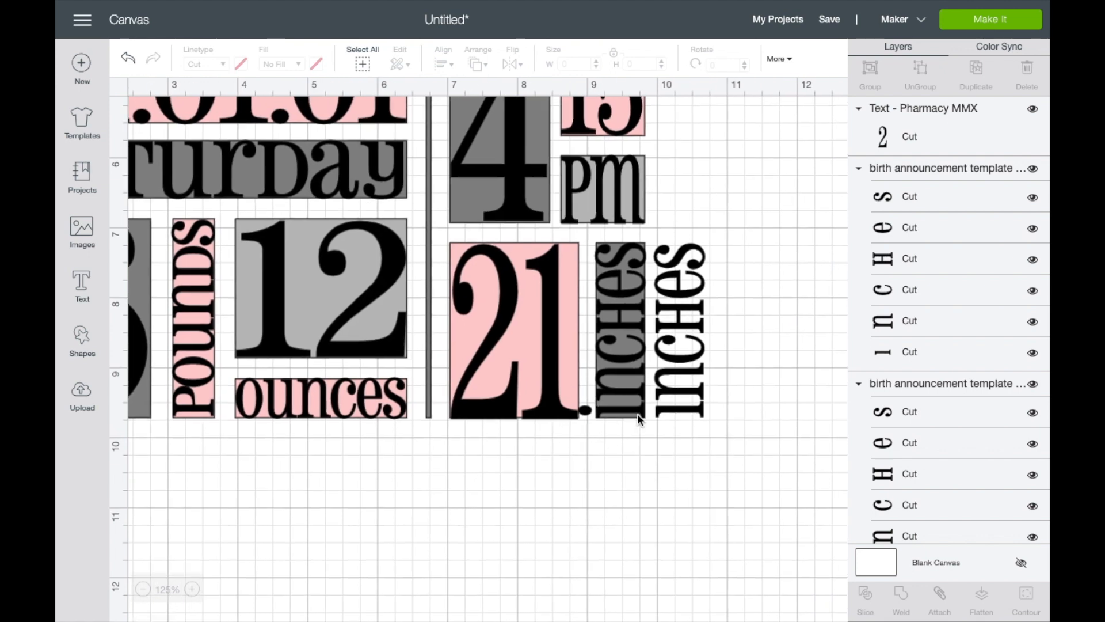
pyautogui.click(629, 368)
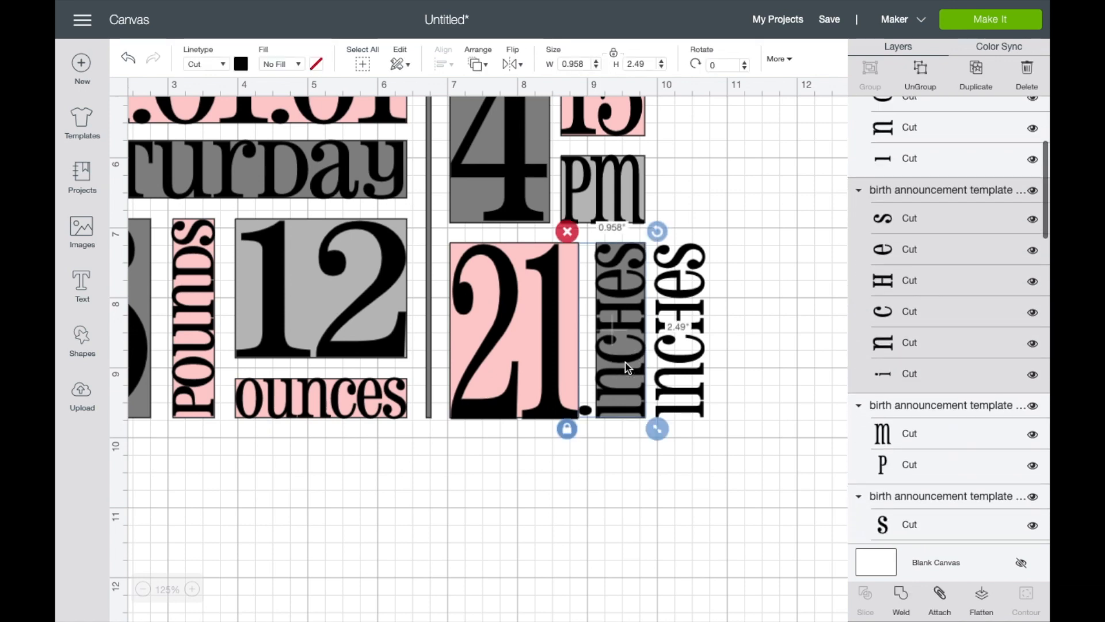
pyautogui.click(567, 232)
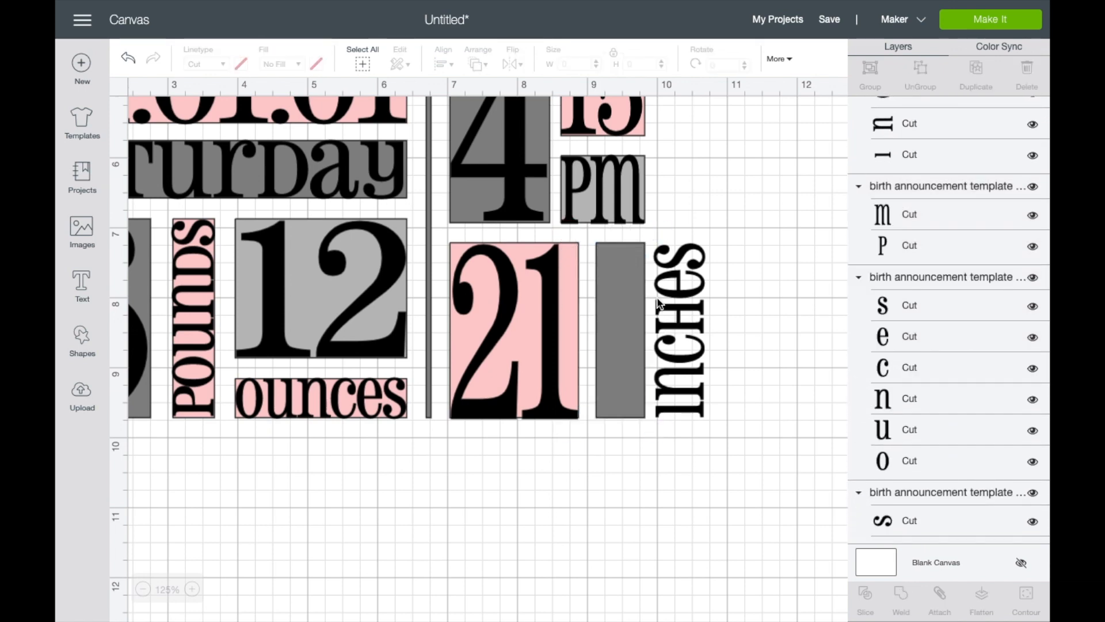
pyautogui.click(680, 311)
pyautogui.moveTo(680, 311); pyautogui.dragTo(622, 311)
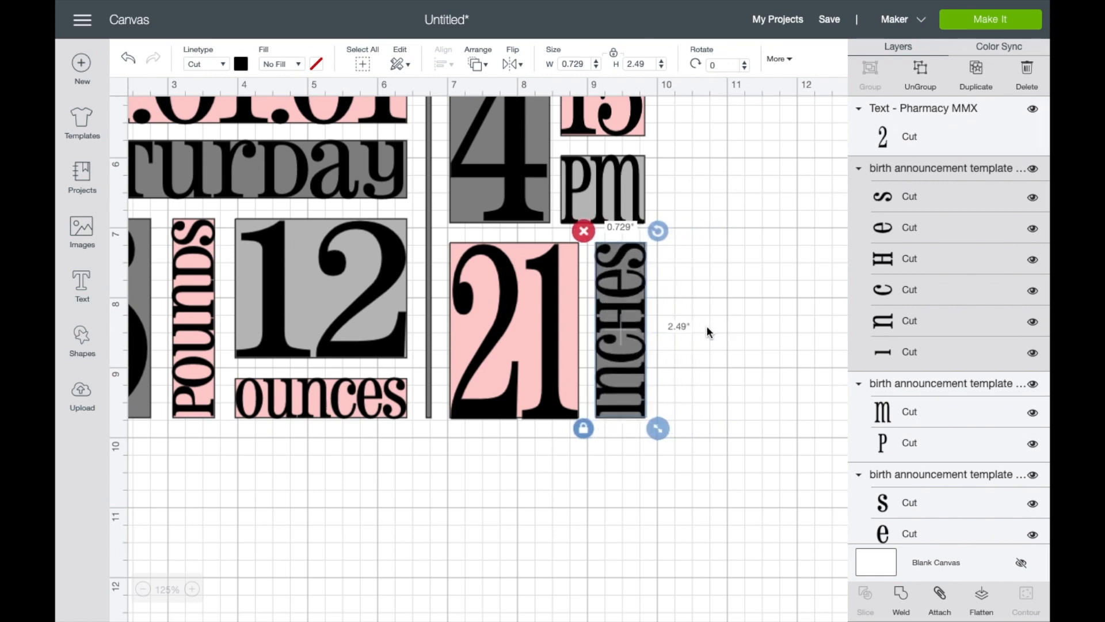
pyautogui.click(706, 324)
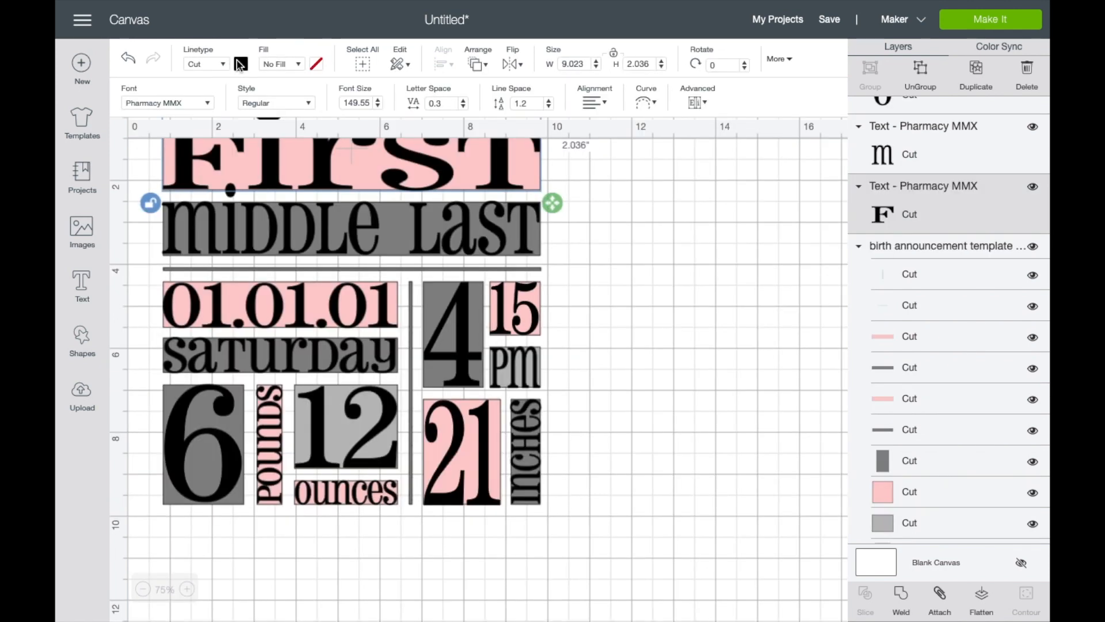
# Step: Recolor the "first" text with the template's pink material color and send it to the back
pyautogui.click(240, 64)
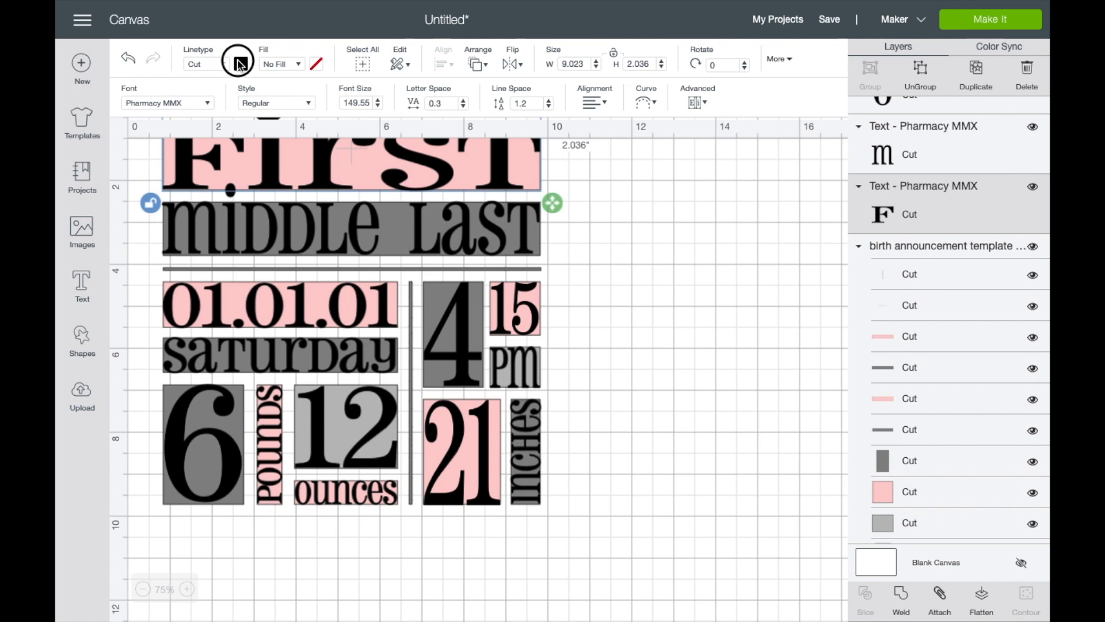
pyautogui.click(240, 63)
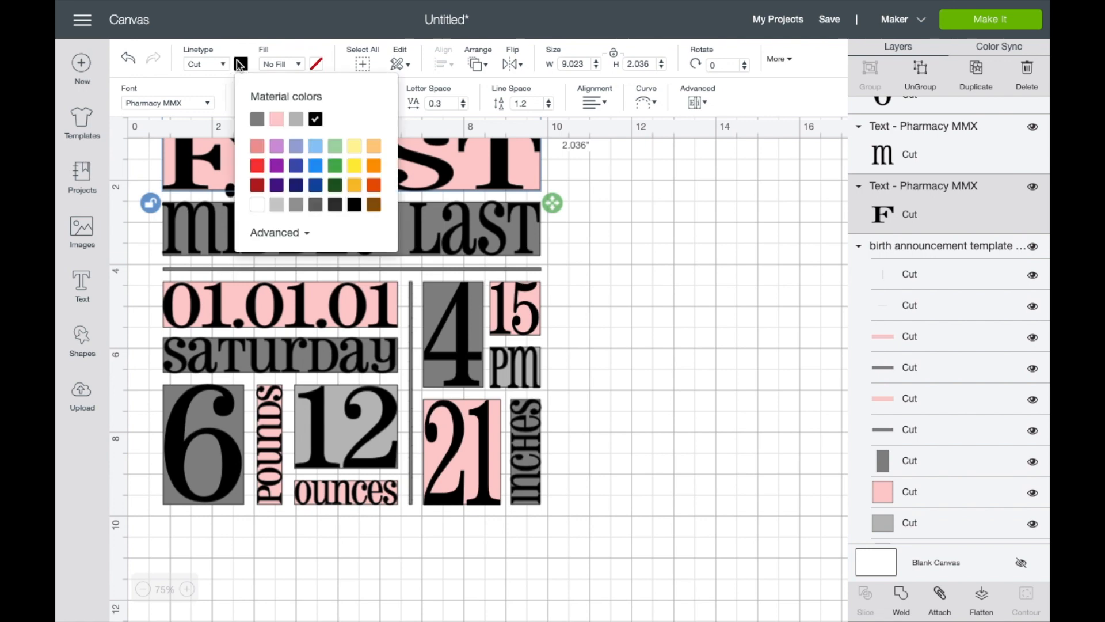
pyautogui.click(278, 119)
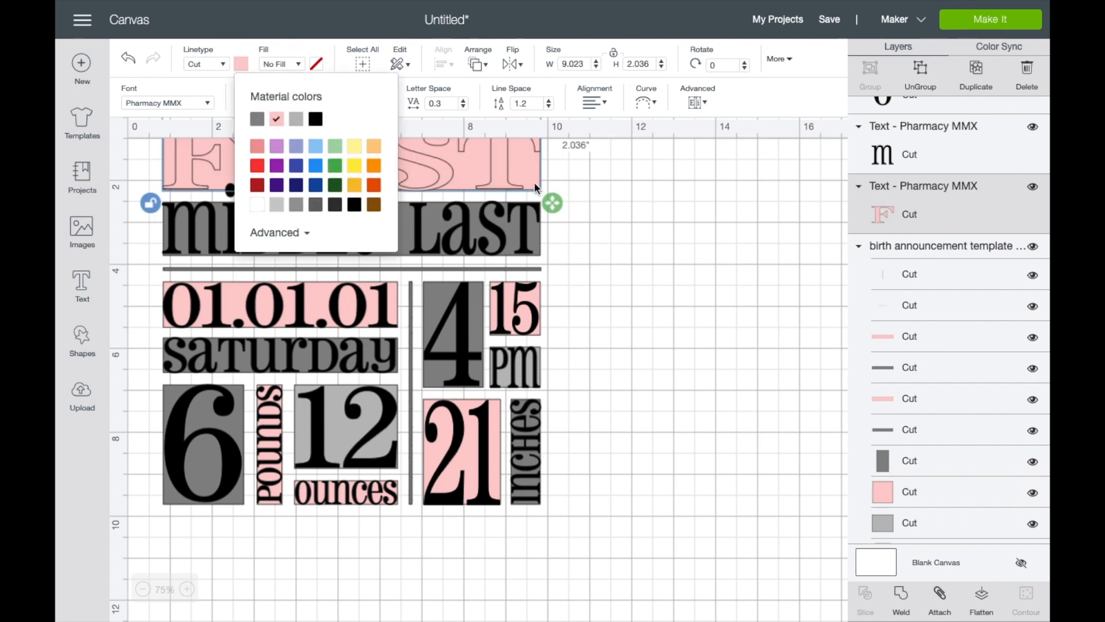
pyautogui.click(474, 170)
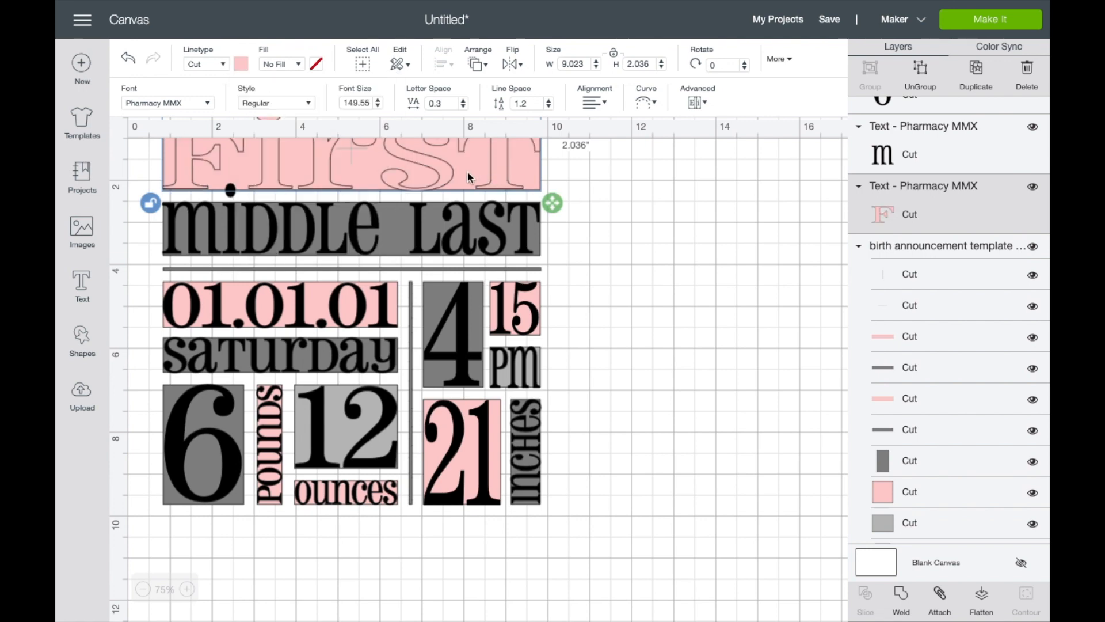
pyautogui.click(482, 65)
pyautogui.click(481, 91)
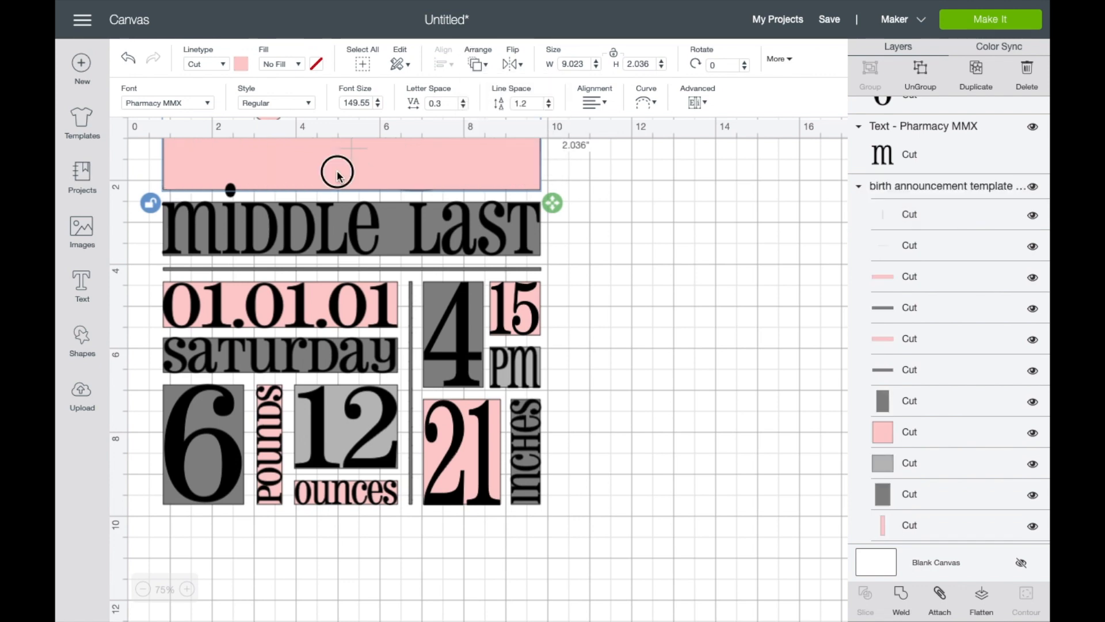
# Step: Ungroup the placeholder blocks, then delete the uppermost pink bar and the dark gray bar covering "middle last"
pyautogui.click(338, 174)
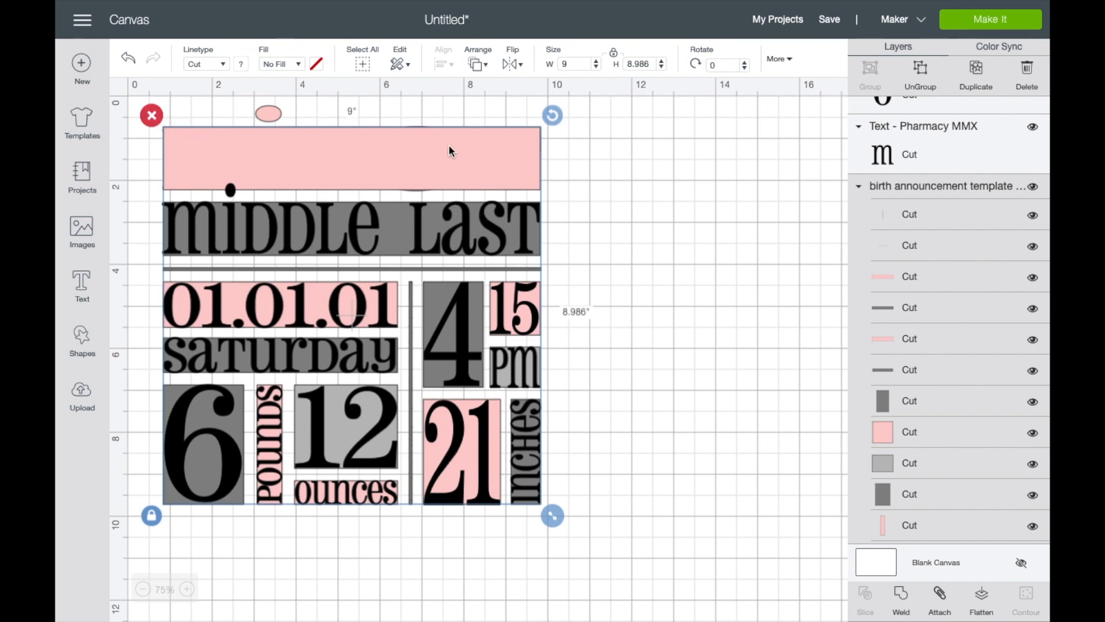
pyautogui.rightClick(488, 142)
pyautogui.click(522, 180)
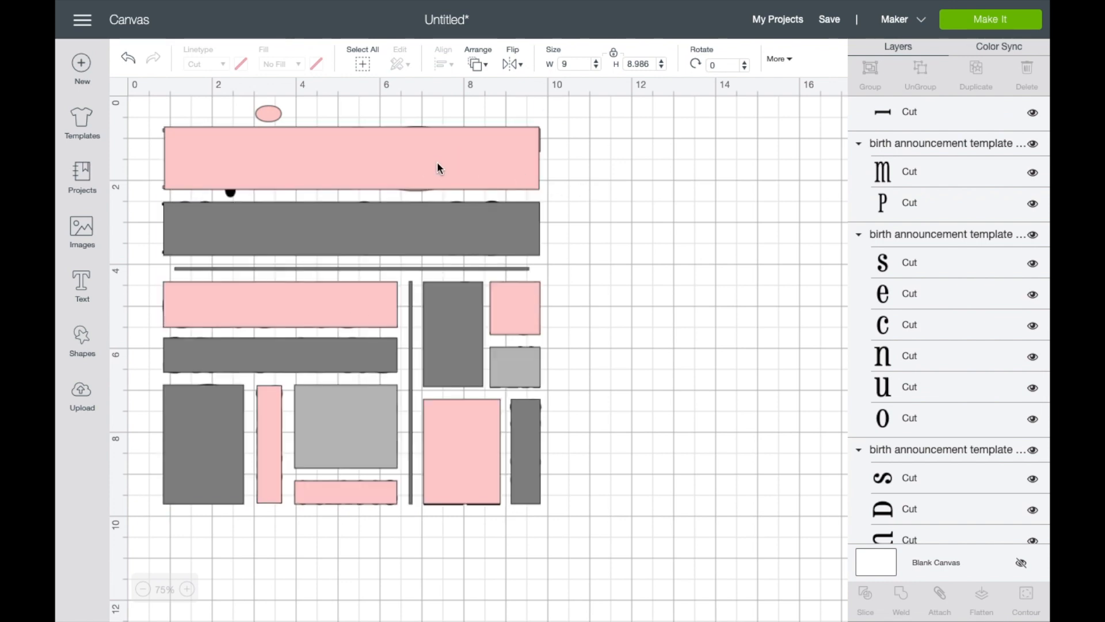
pyautogui.click(437, 166)
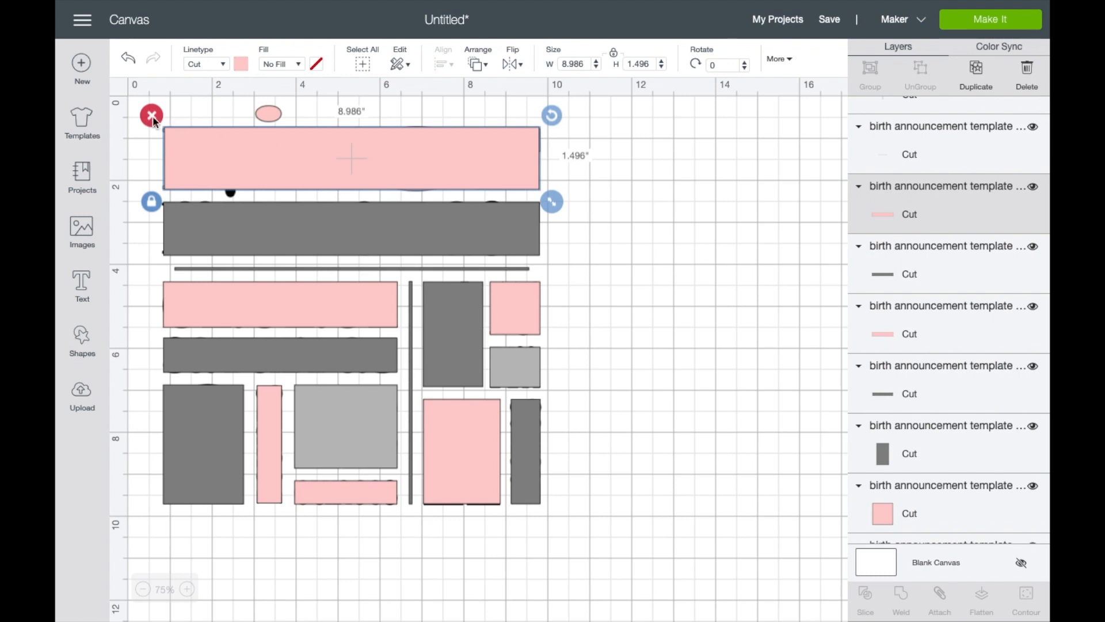
pyautogui.click(215, 209)
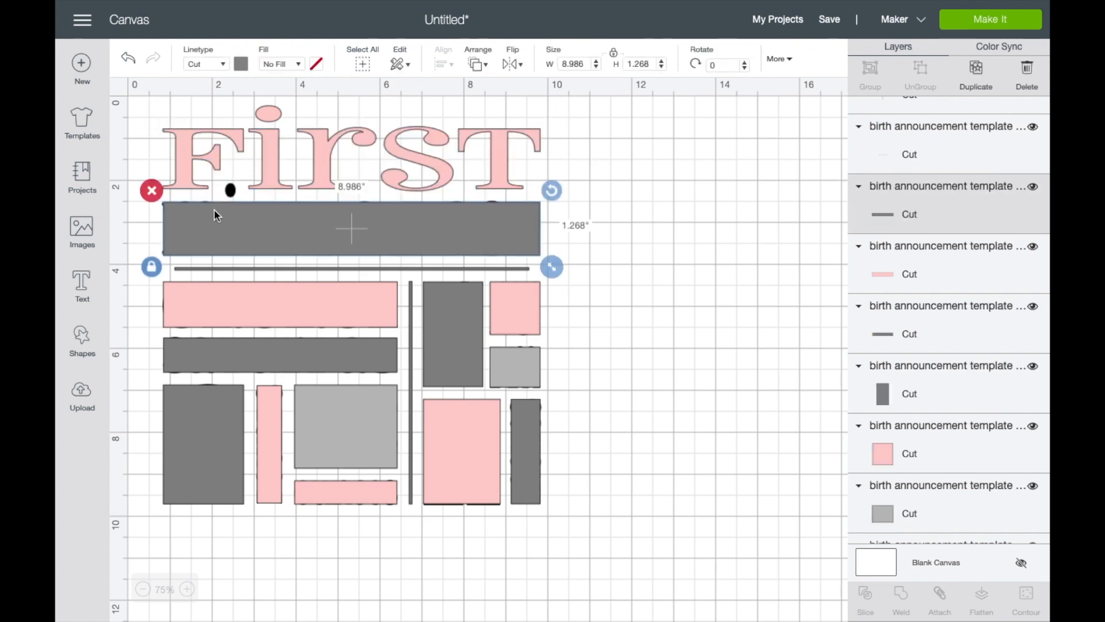
pyautogui.click(151, 190)
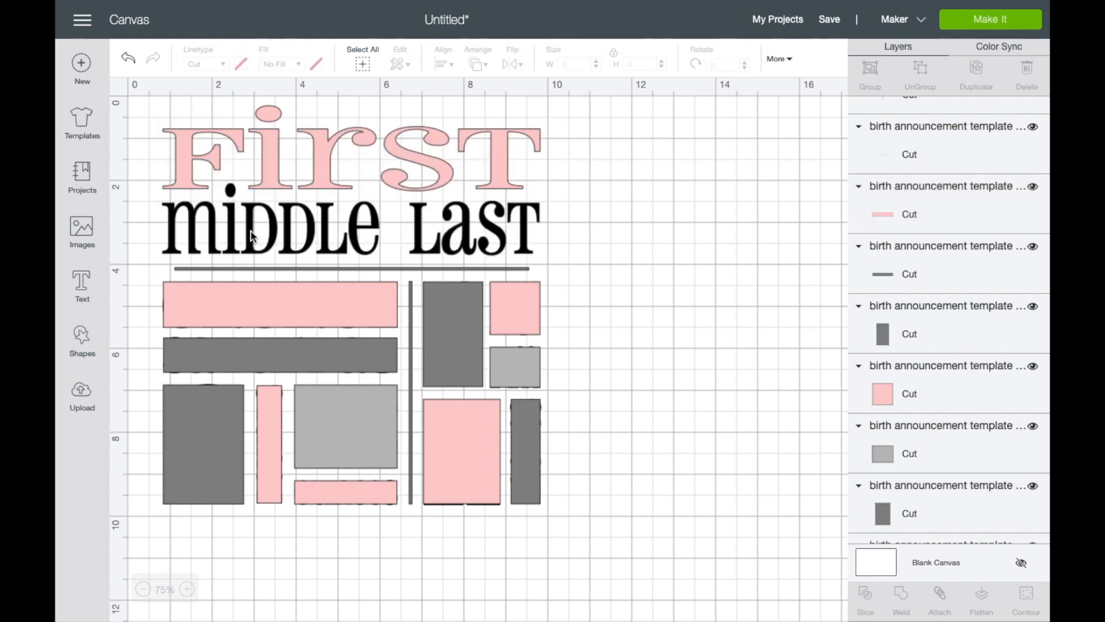
# Step: Recolor the "middle last" text with the template's dark gray material color
pyautogui.click(252, 236)
pyautogui.click(240, 64)
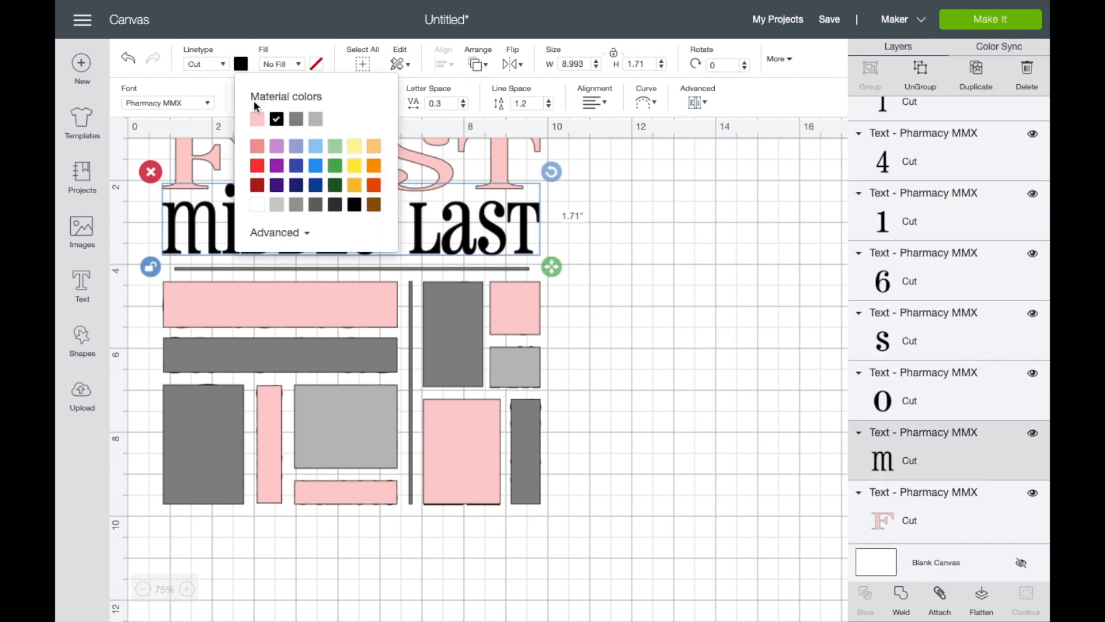
pyautogui.click(296, 119)
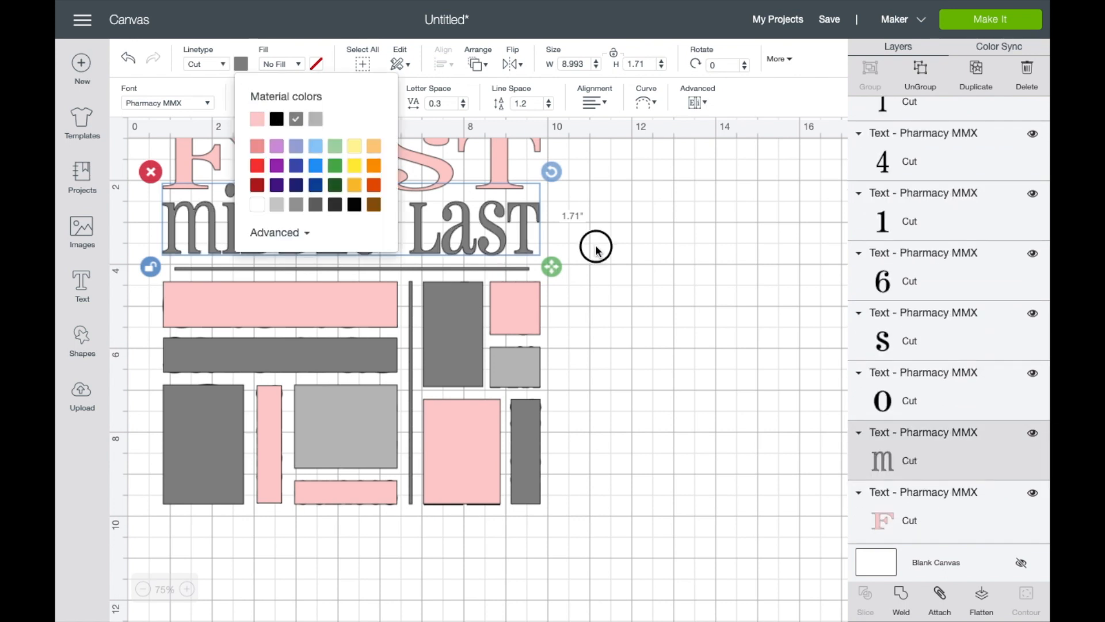
# Step: Delete the remaining placeholder blocks covering the date, weight, time and length text, keeping the two divider lines
pyautogui.click(596, 248)
pyautogui.click(352, 303)
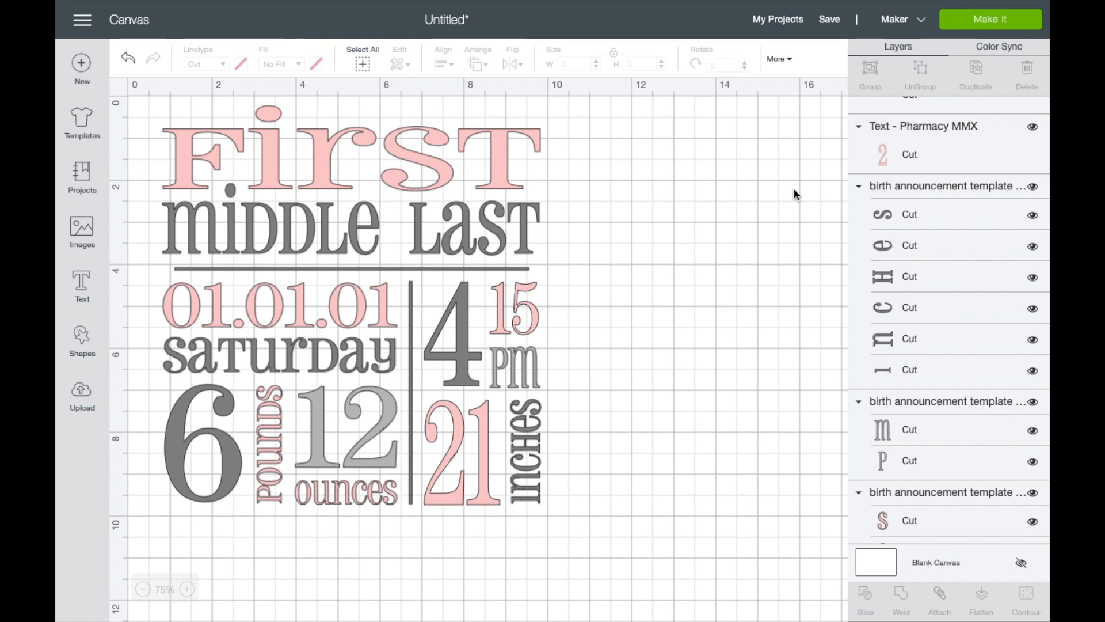
# Step: Preview the prepared cut mats, examine how the letters are laid out on the pink mat, and return to the canvas
pyautogui.click(980, 23)
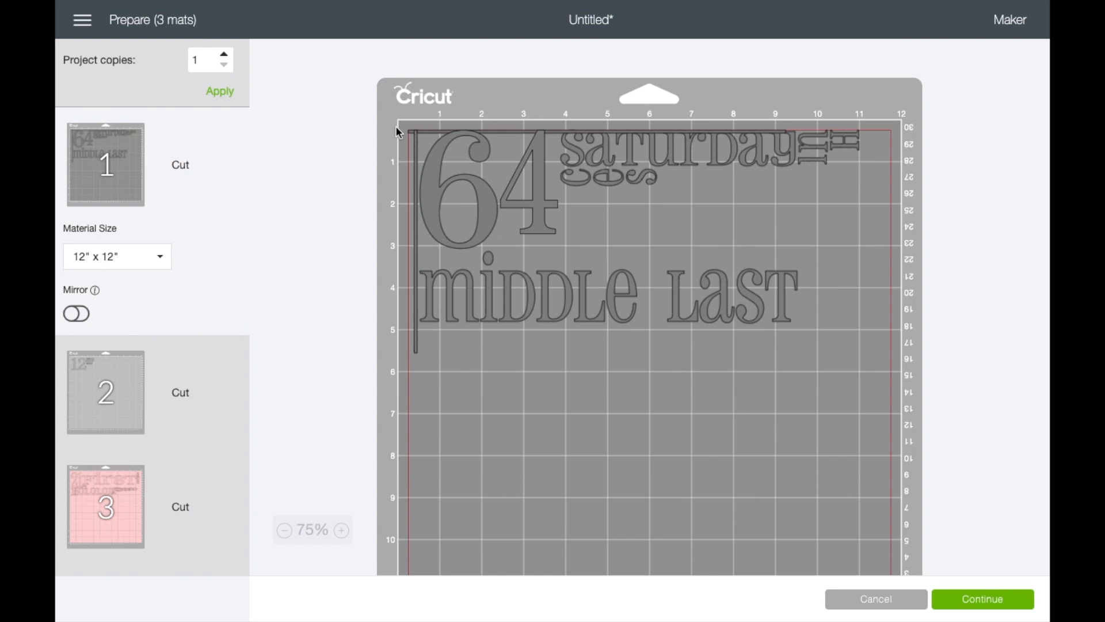
pyautogui.click(98, 493)
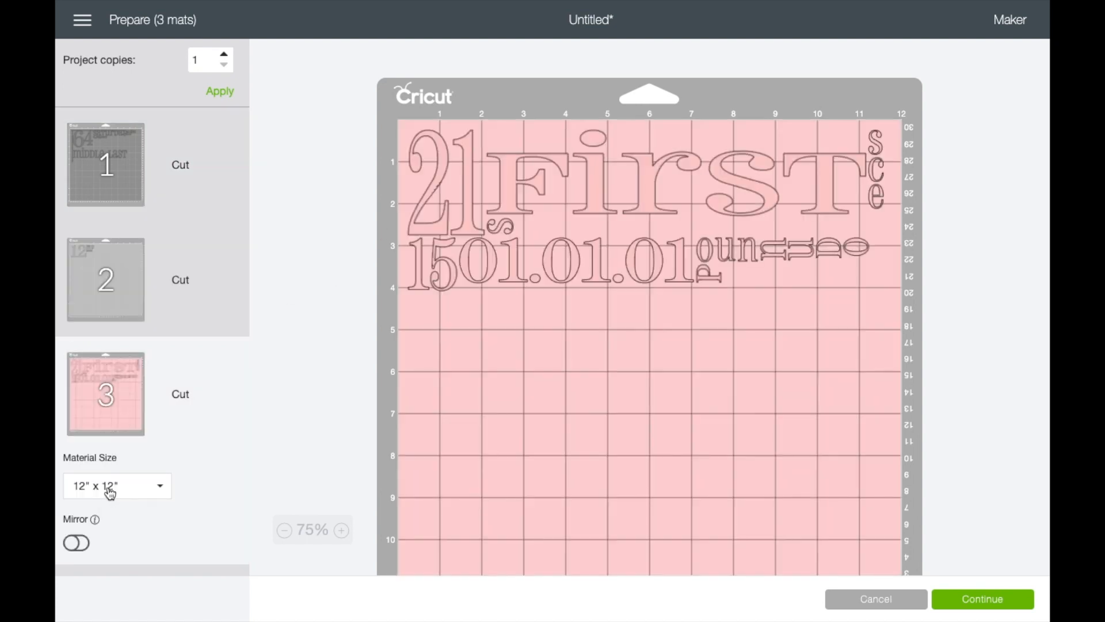
pyautogui.click(854, 599)
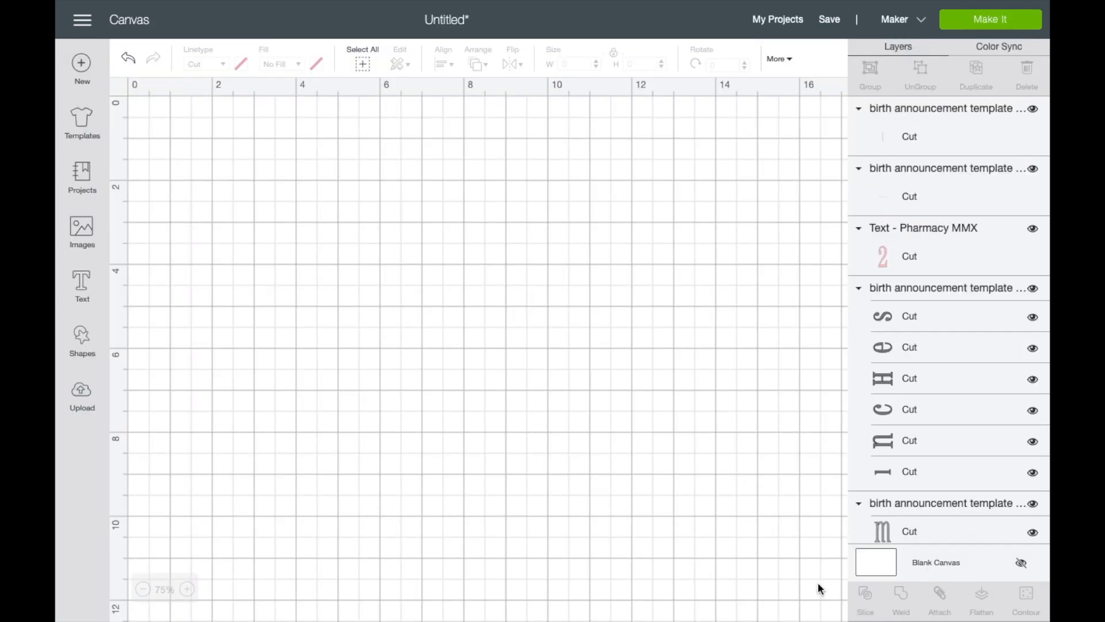
# Step: Attach the separate letters within each of the words "inches", "pm", "ounces" and "pounds", one word at a time
pyautogui.moveTo(562, 515); pyautogui.dragTo(505, 395)
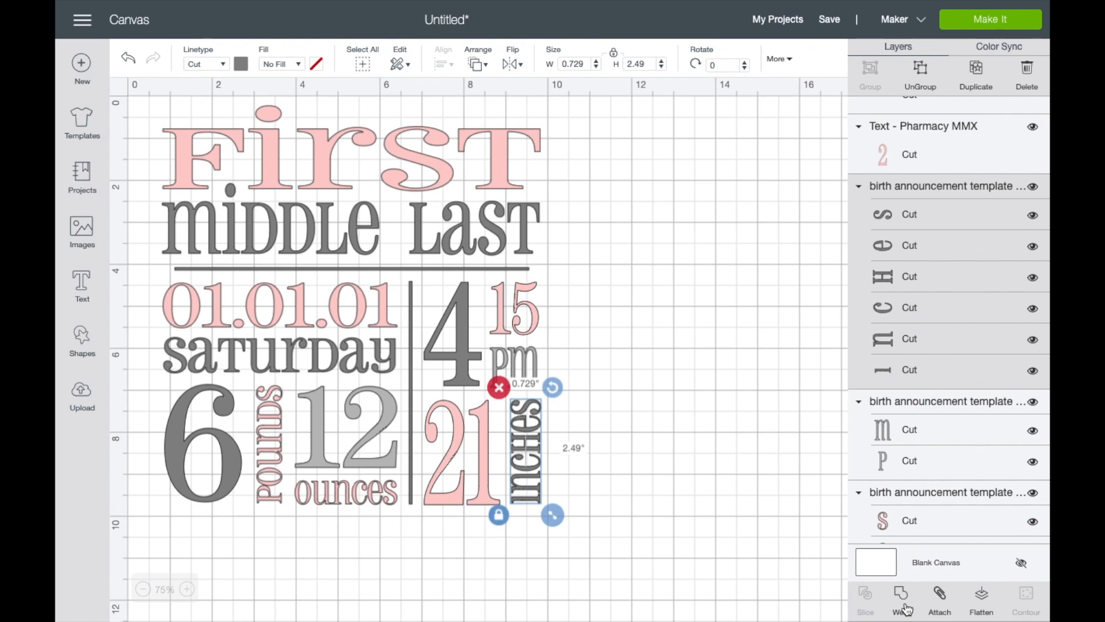
pyautogui.click(940, 604)
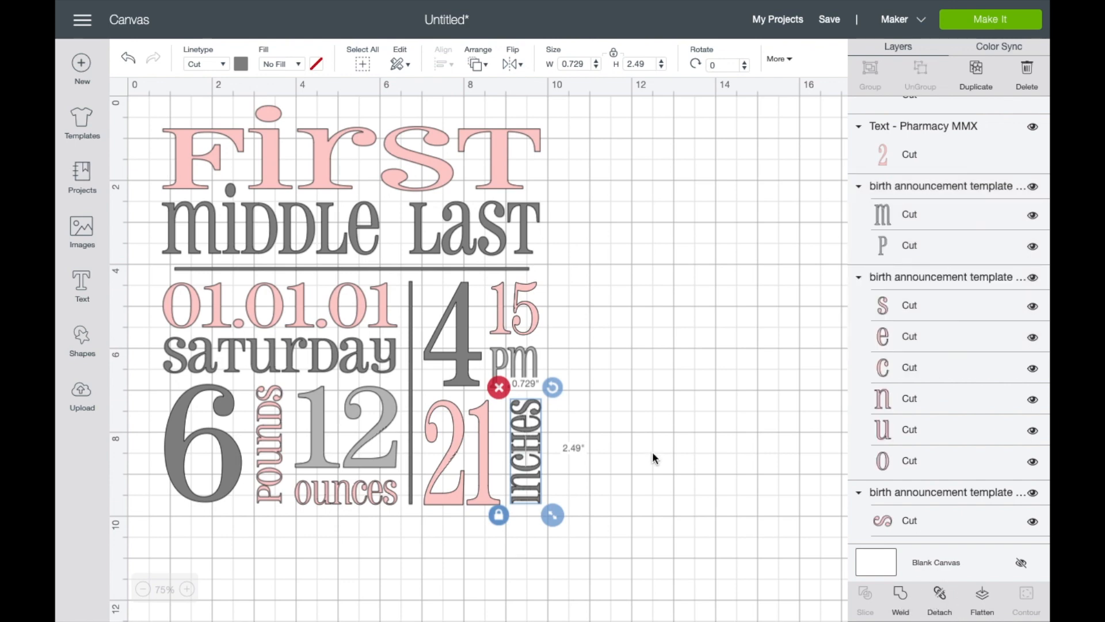
pyautogui.click(514, 365)
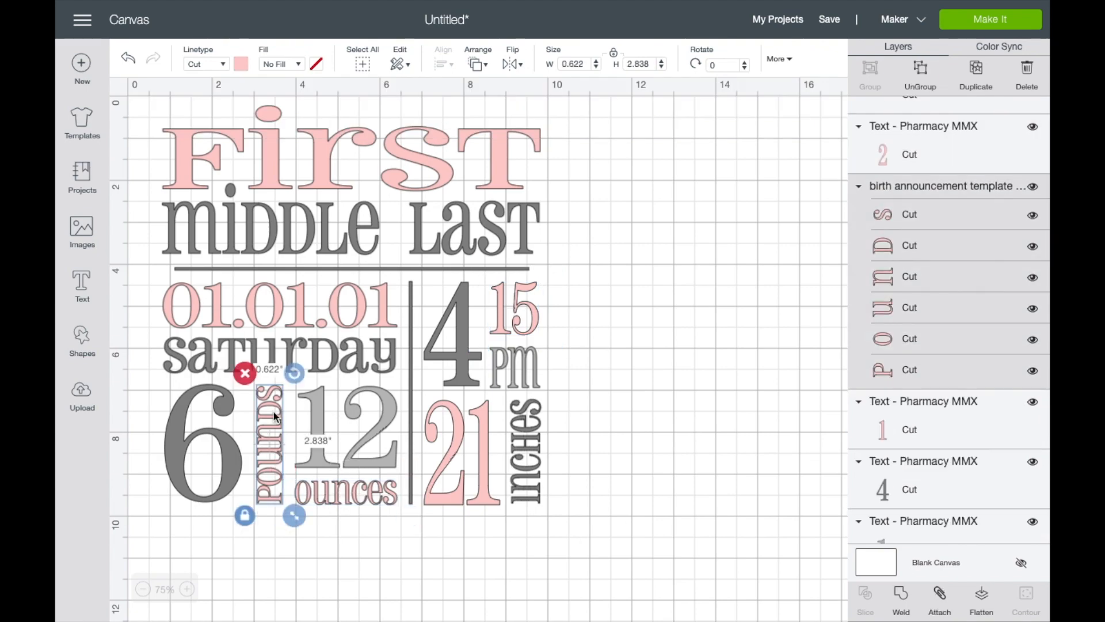
pyautogui.click(659, 505)
# Step: Preview the dark gray, light gray and pink mats to check the attached words' layout, and return to the canvas
pyautogui.click(992, 21)
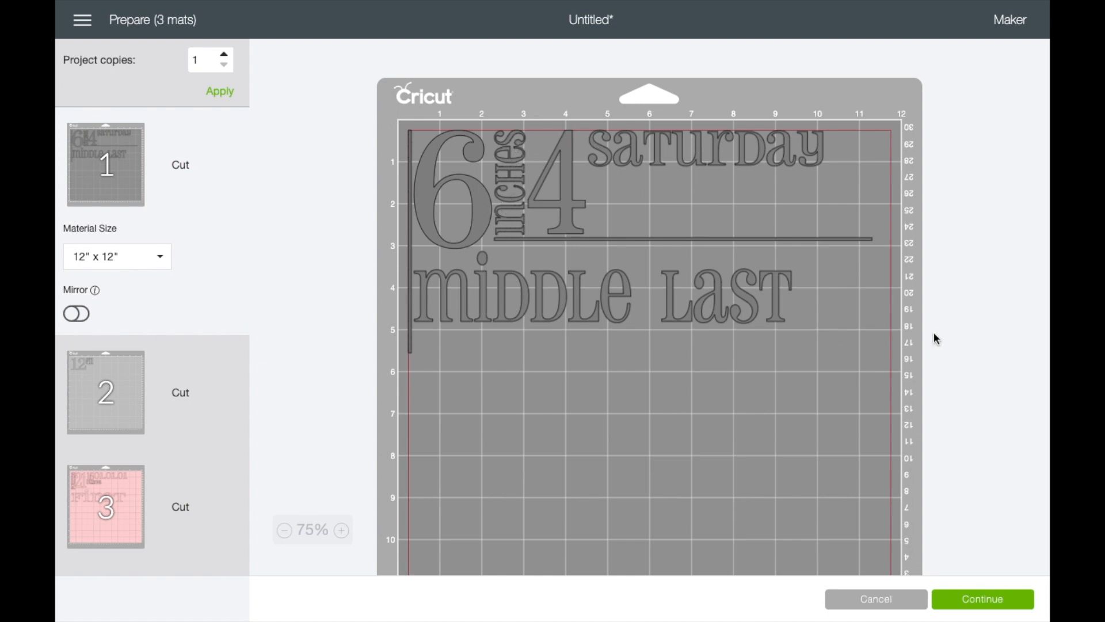
pyautogui.click(108, 380)
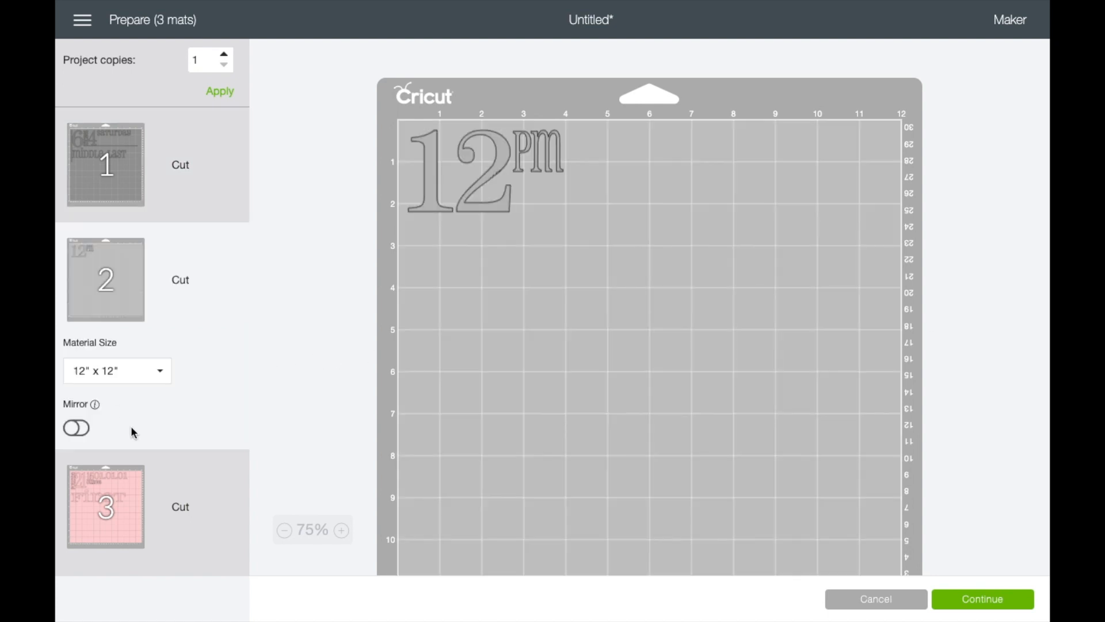
pyautogui.click(121, 479)
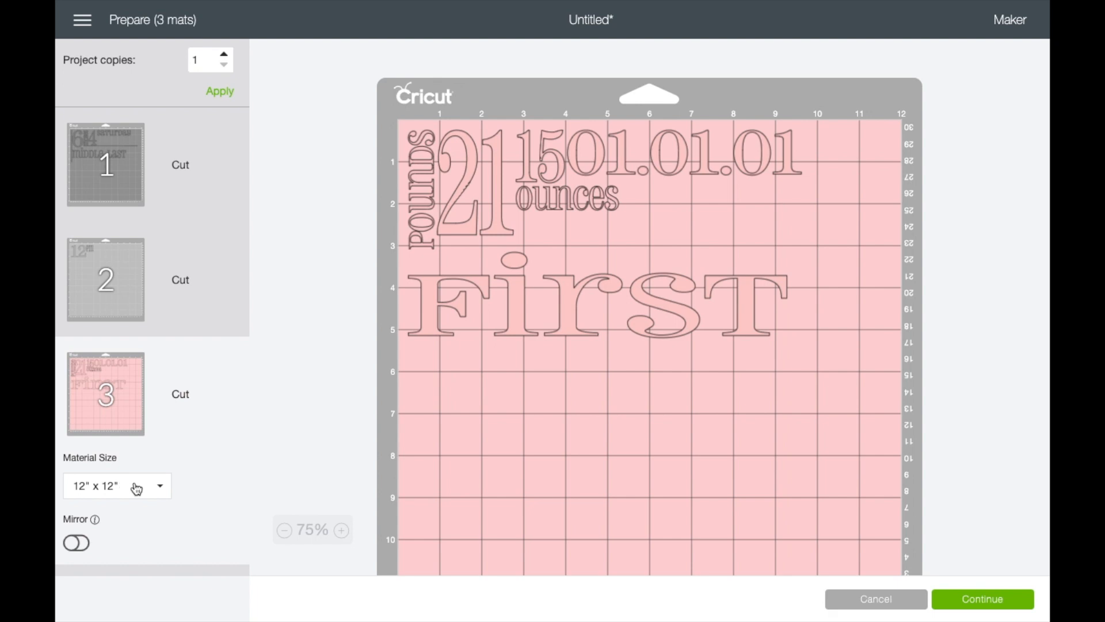
pyautogui.click(876, 601)
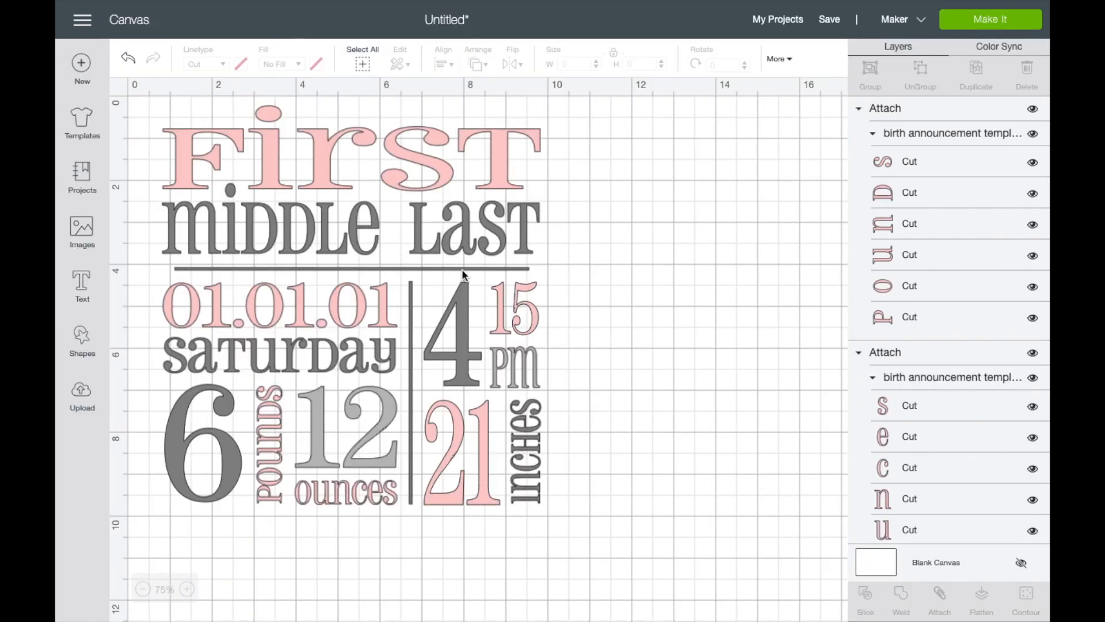
# Step: Attach the horizontal divider line below "middle last" to the vertical divider line
pyautogui.click(412, 268)
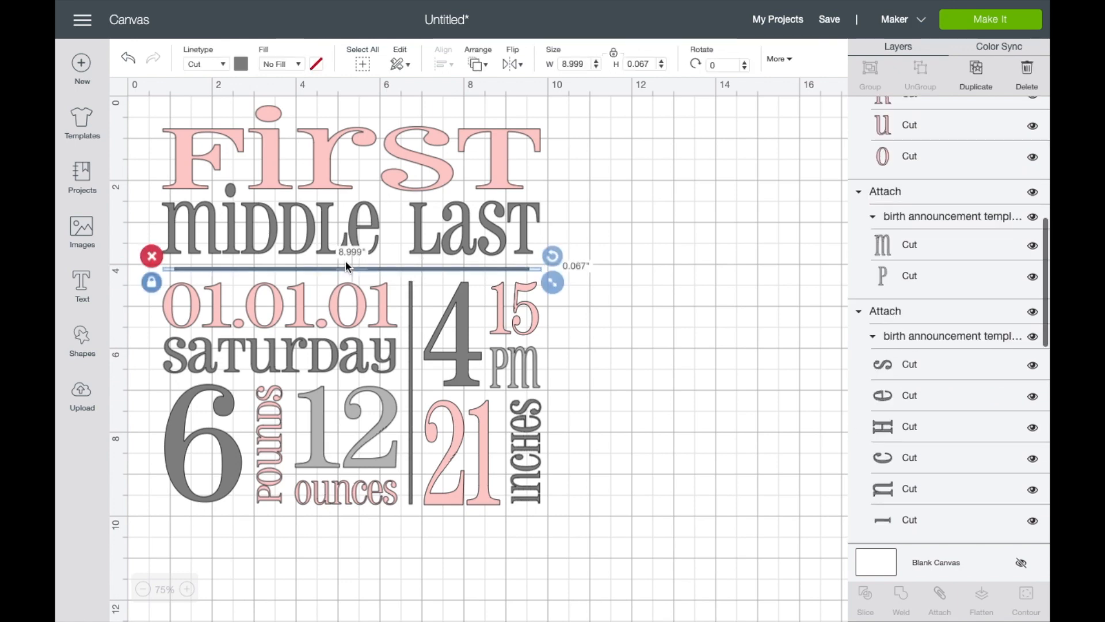
pyautogui.keyDown('shift'); pyautogui.click(410, 291); pyautogui.keyUp('shift')
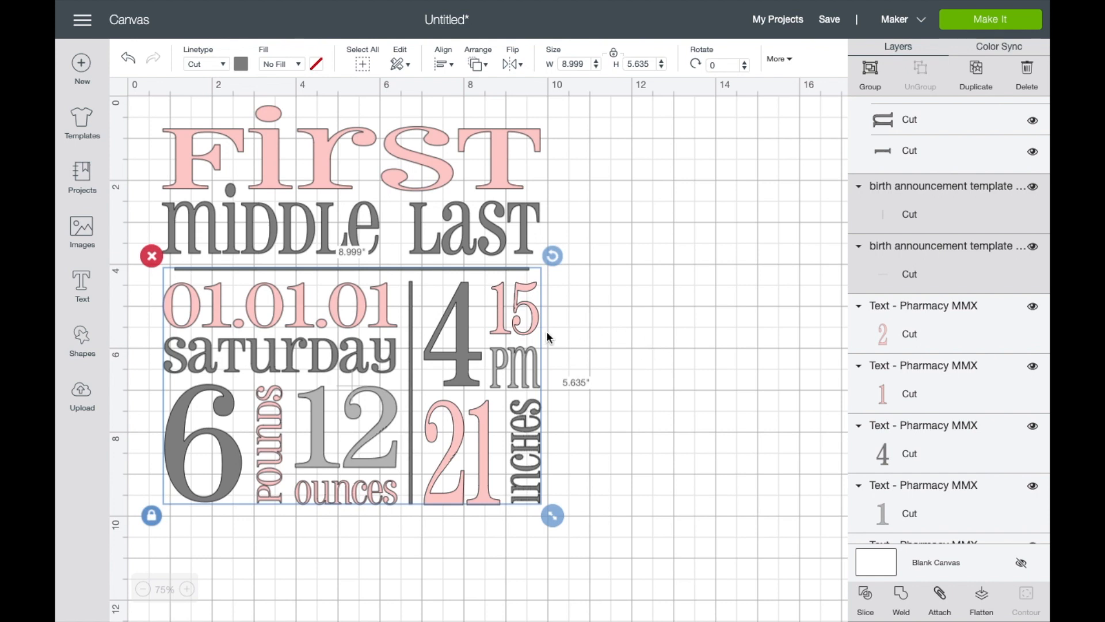
pyautogui.rightClick(411, 301)
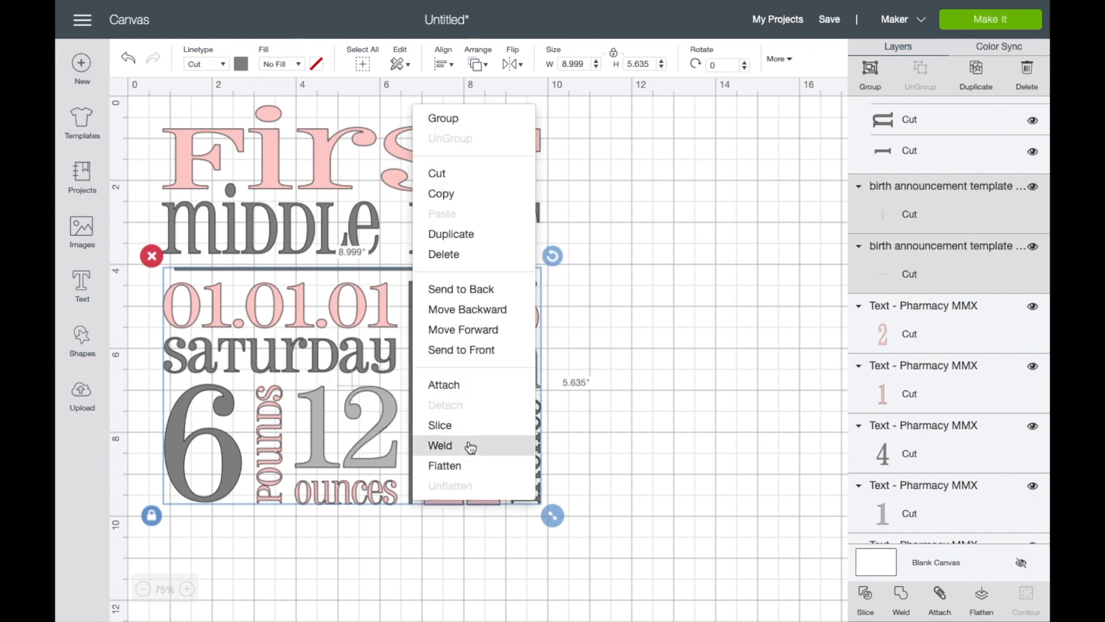
pyautogui.click(486, 386)
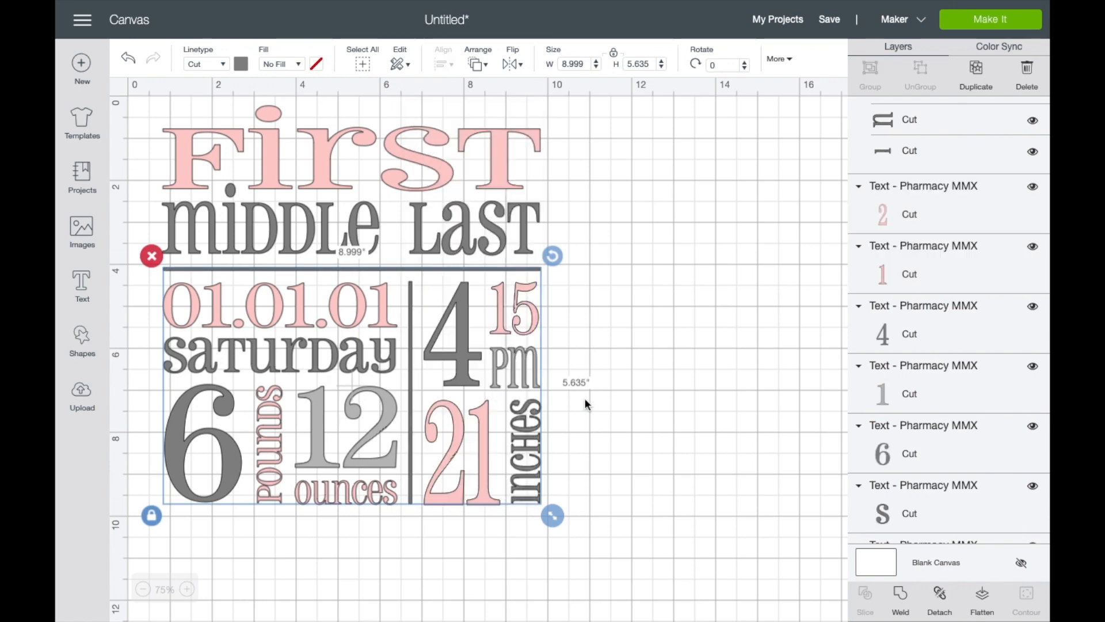
pyautogui.click(634, 388)
# Step: Preview the dark gray mat to check how the attached divider lines are placed, and return to the canvas
pyautogui.click(970, 28)
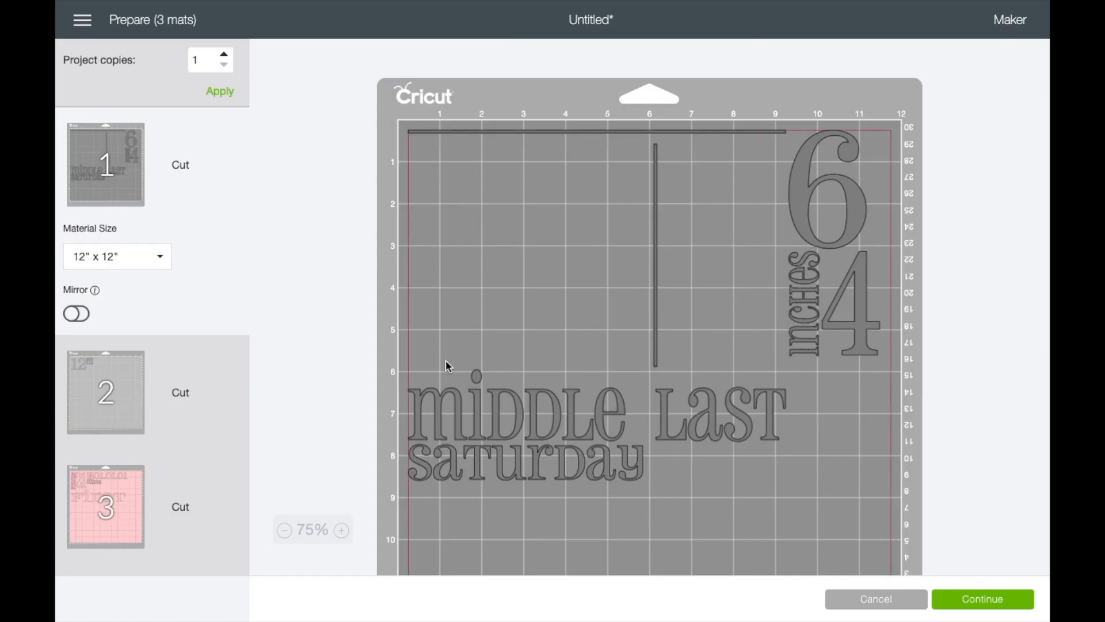
pyautogui.click(897, 599)
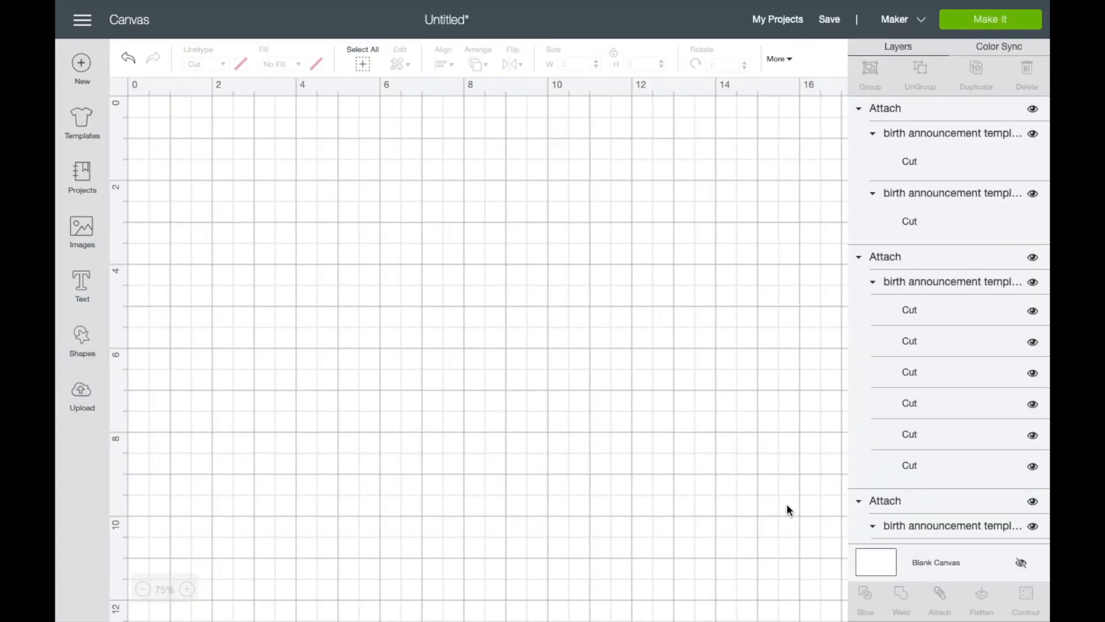